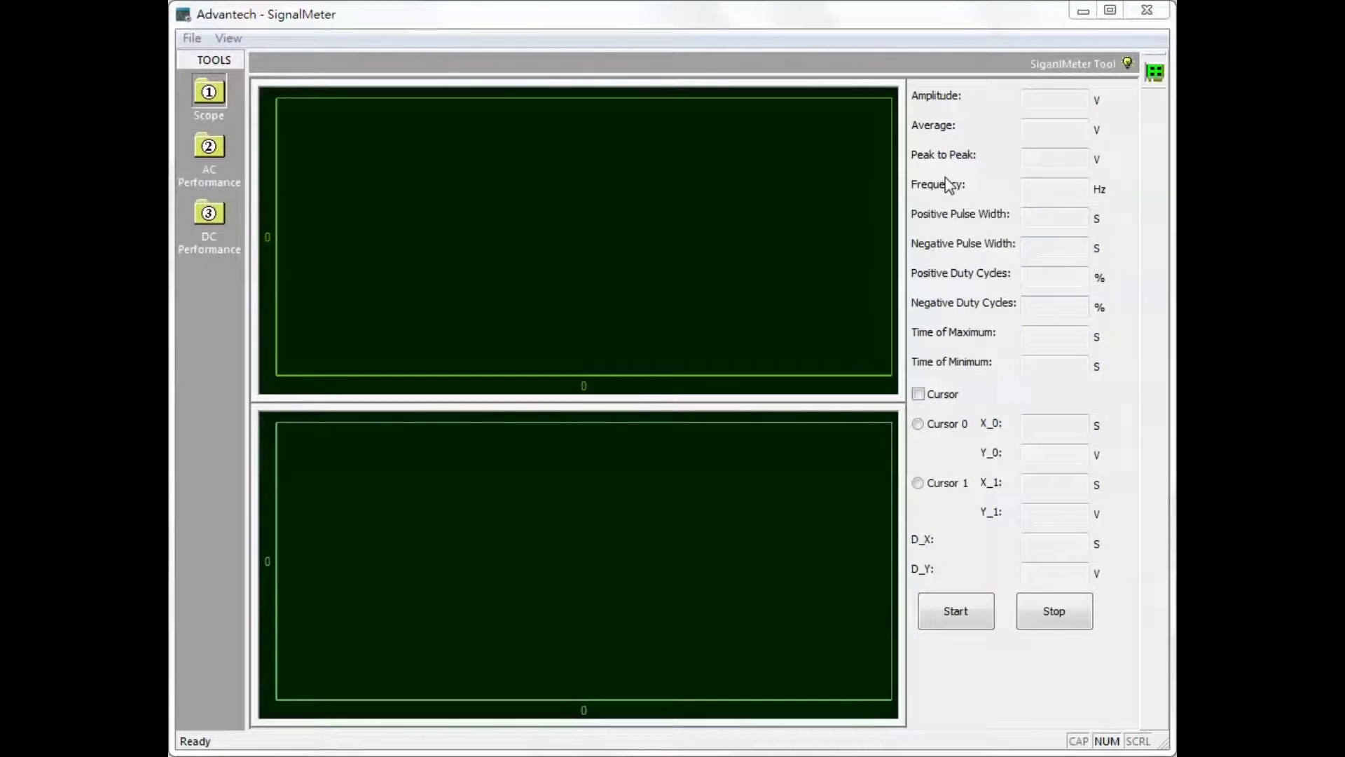
Open the acquisition configuration, keeping device DemoDevice,BID#0 and channel start 0
left_click(1155, 73)
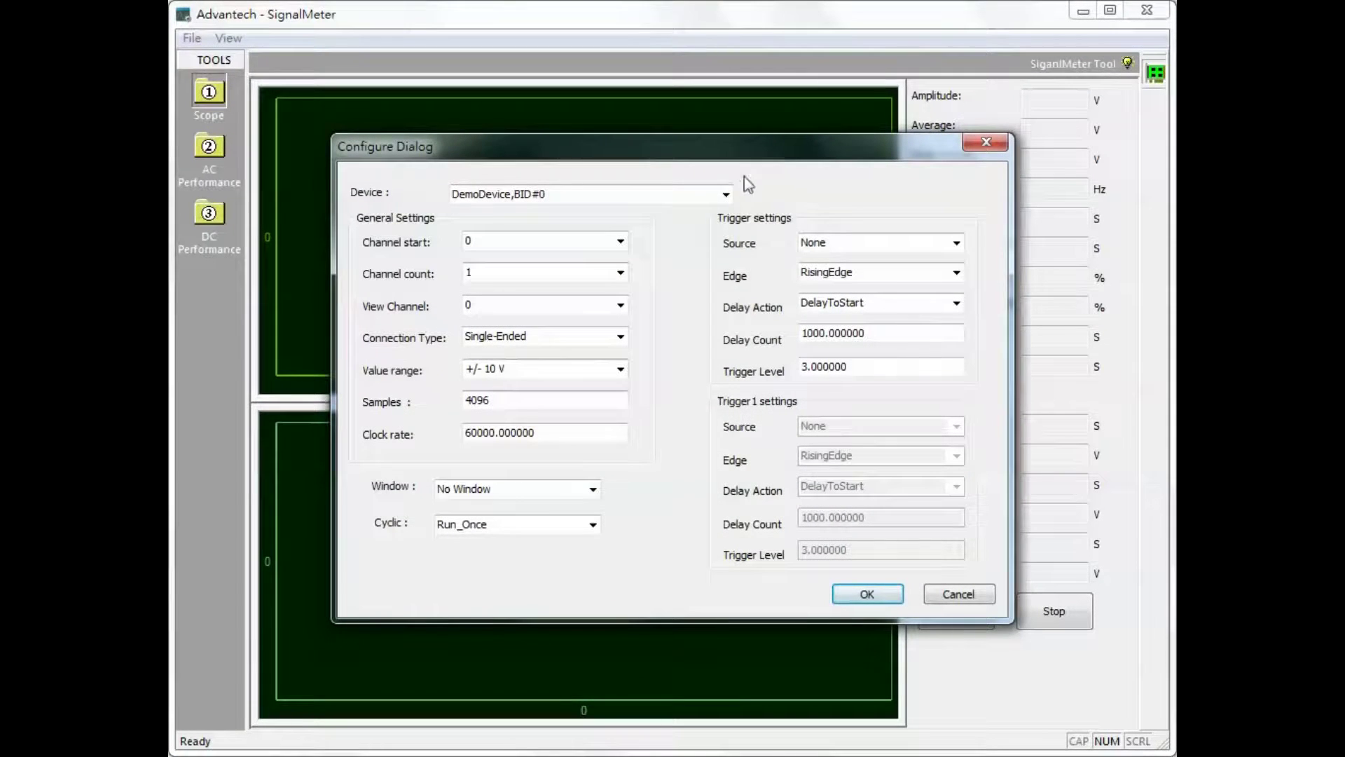
left_click(727, 196)
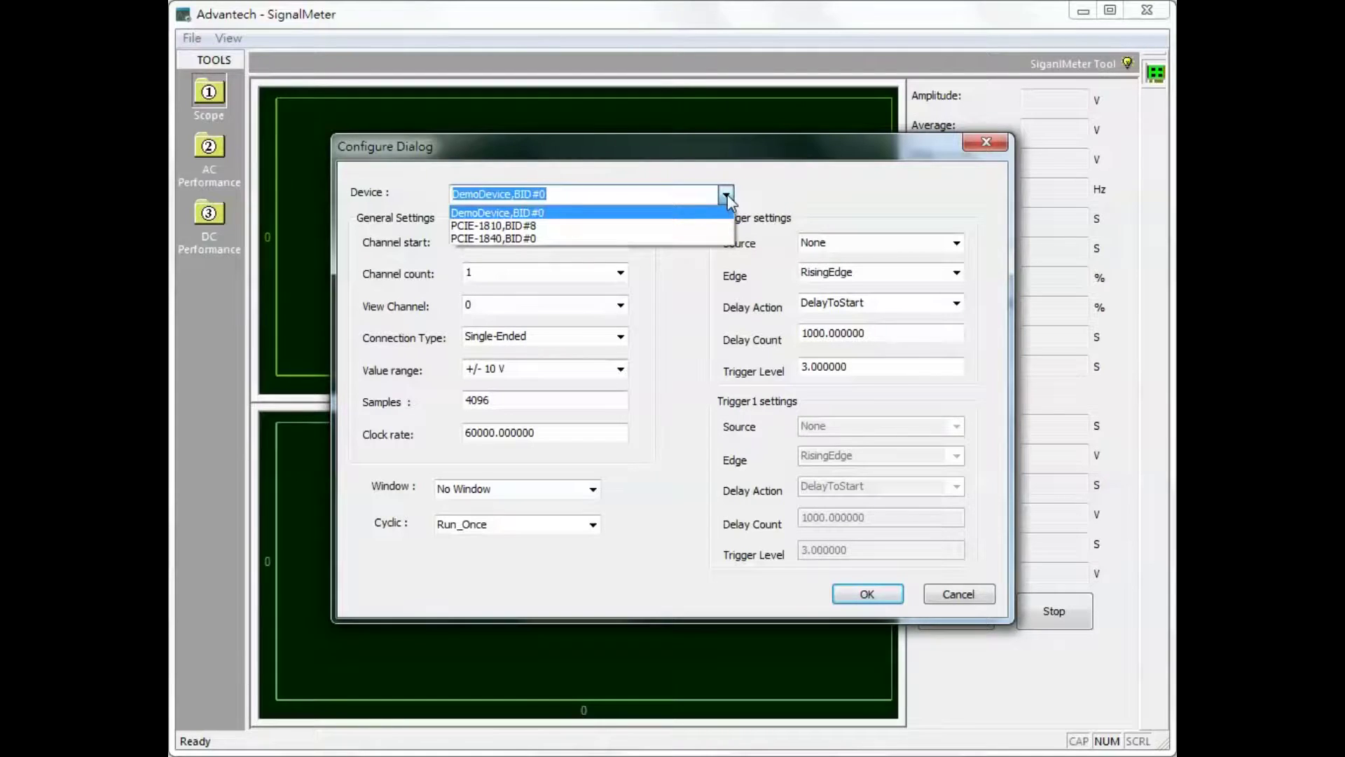
left_click(773, 204)
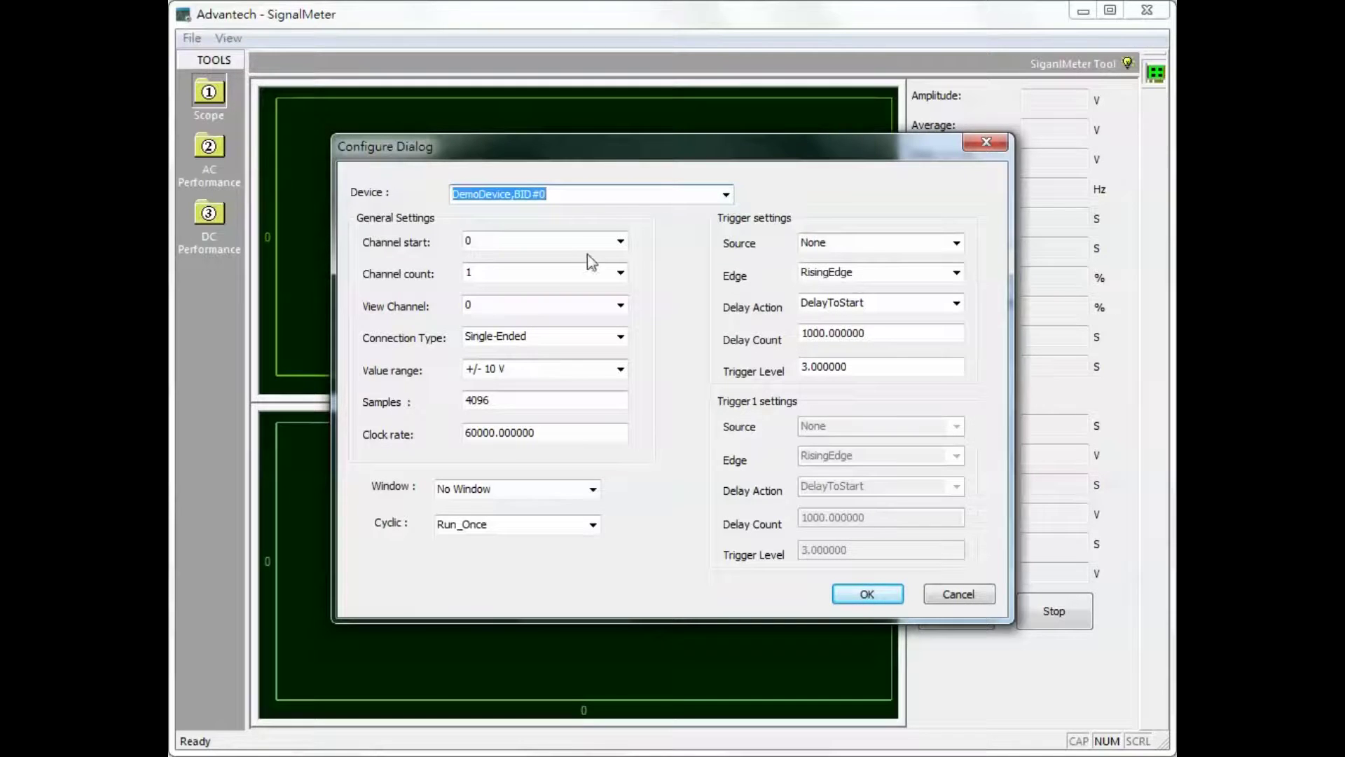
left_click(622, 242)
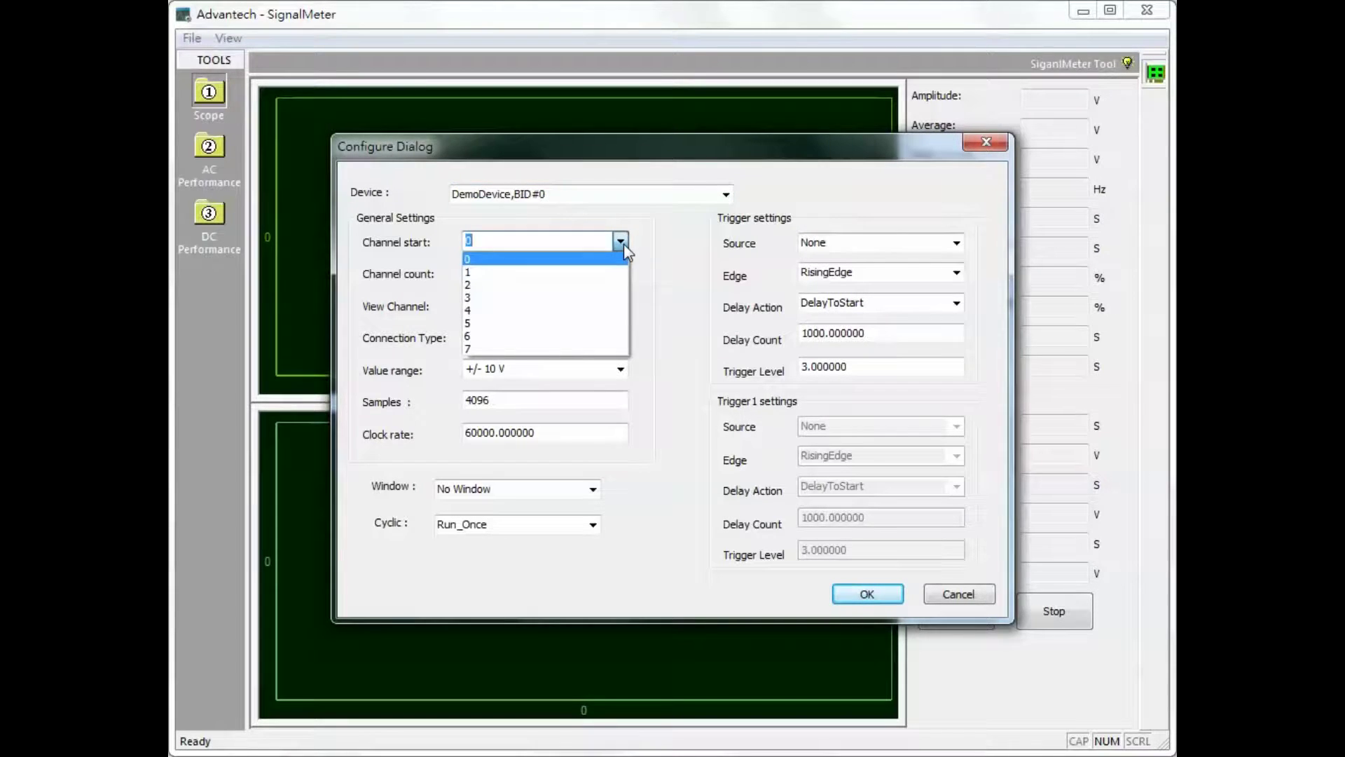
left_click(622, 243)
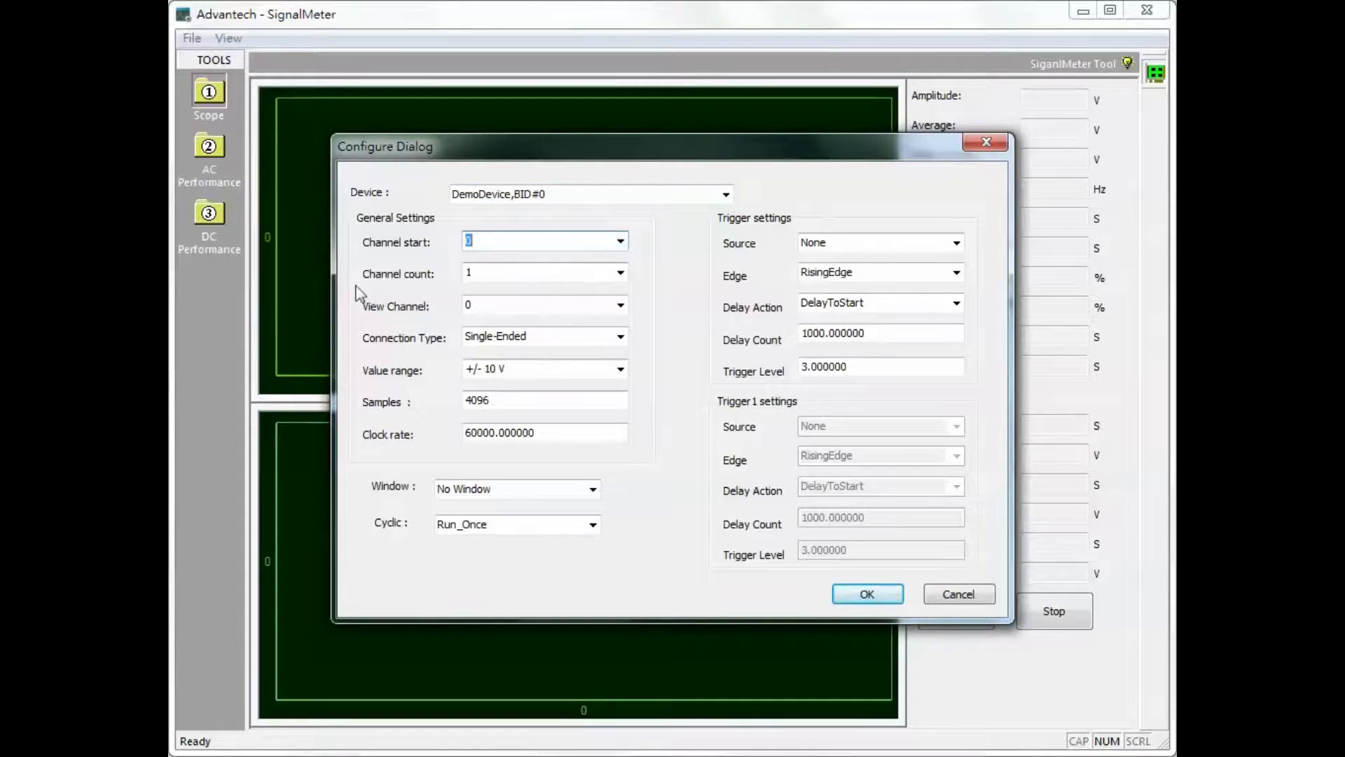
Keep channel count 1, view channel 0, Single-Ended connection and +/- 10 V range
left_click(620, 274)
left_click(621, 275)
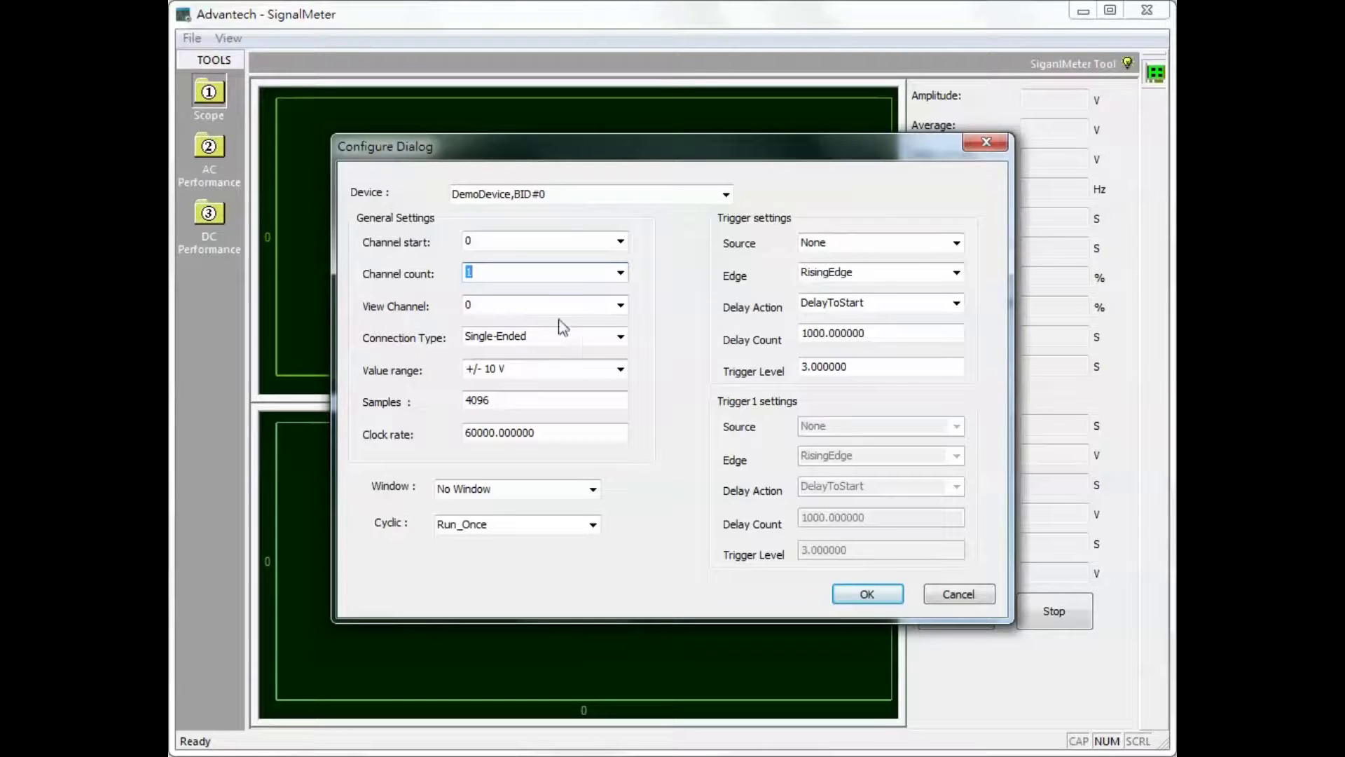
left_click(621, 306)
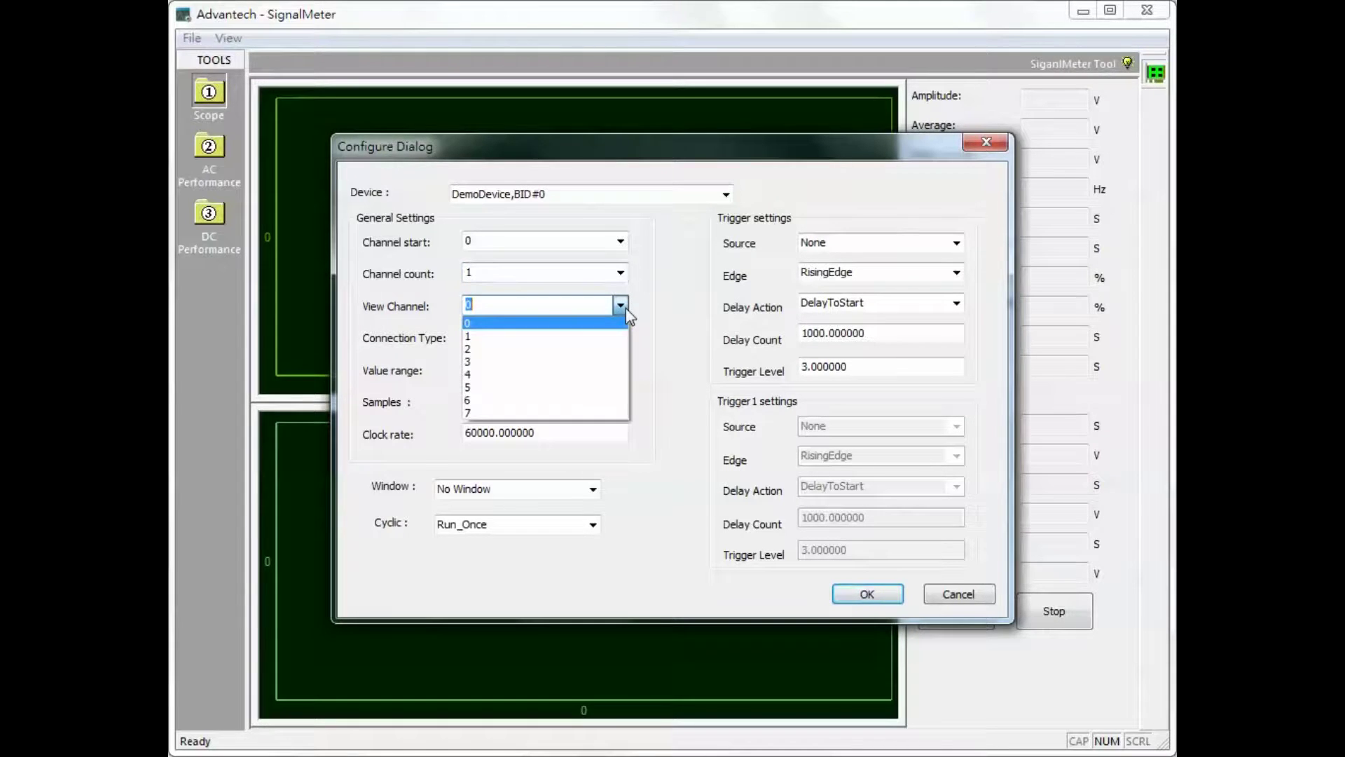
left_click(620, 306)
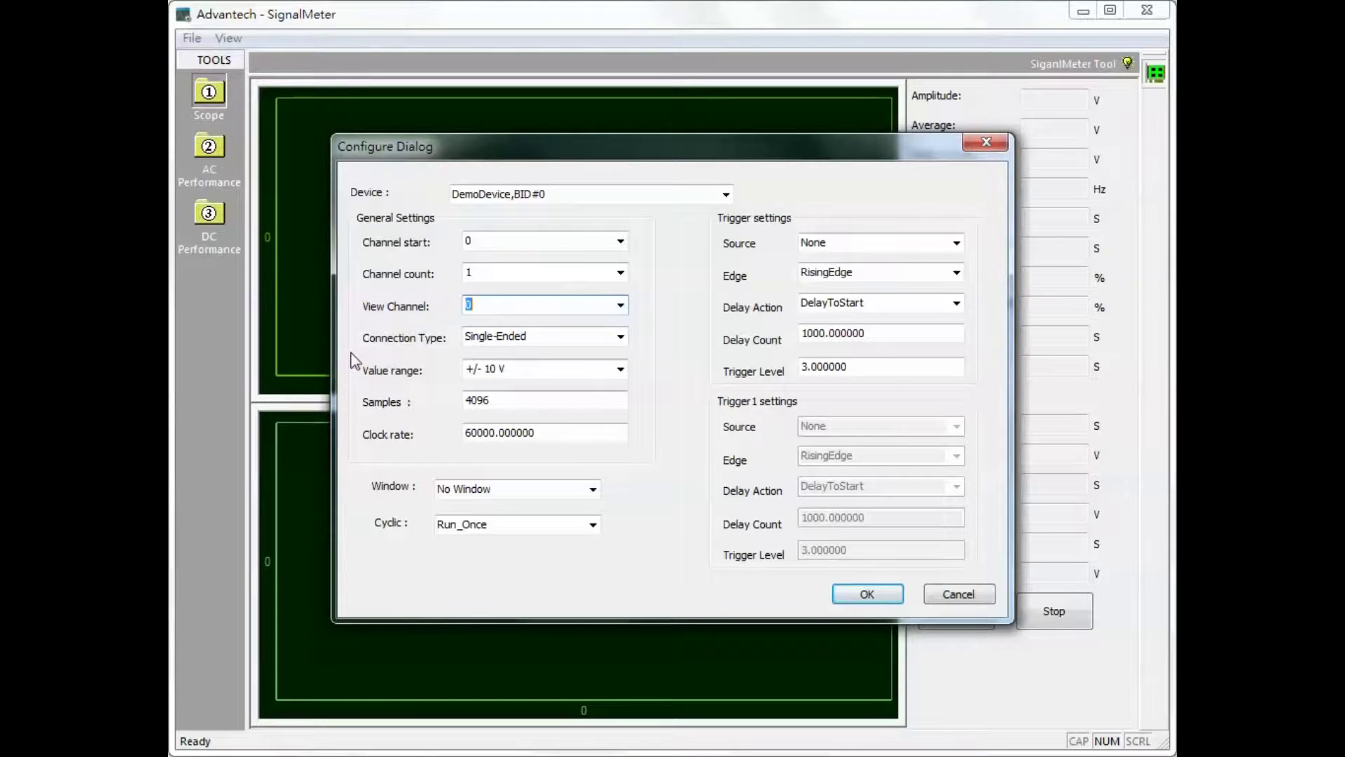
left_click(621, 337)
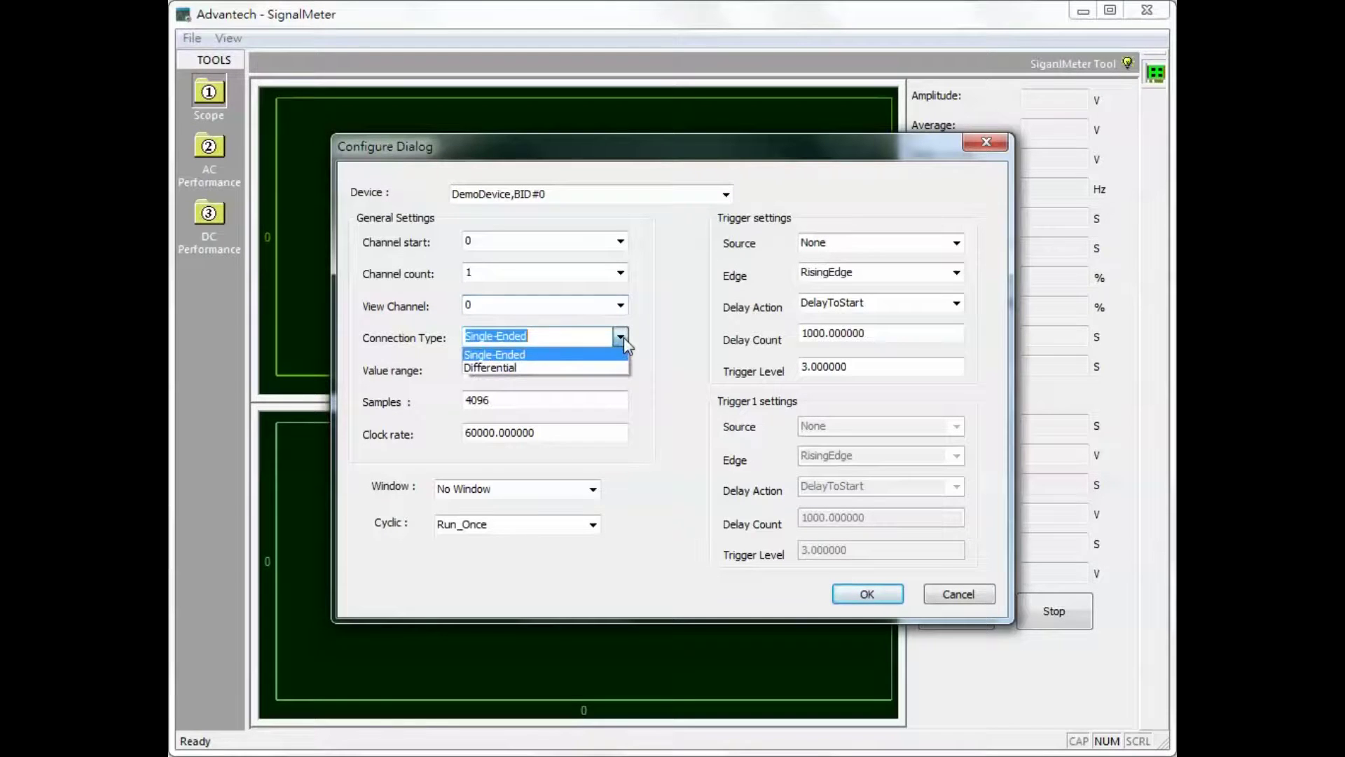
left_click(622, 337)
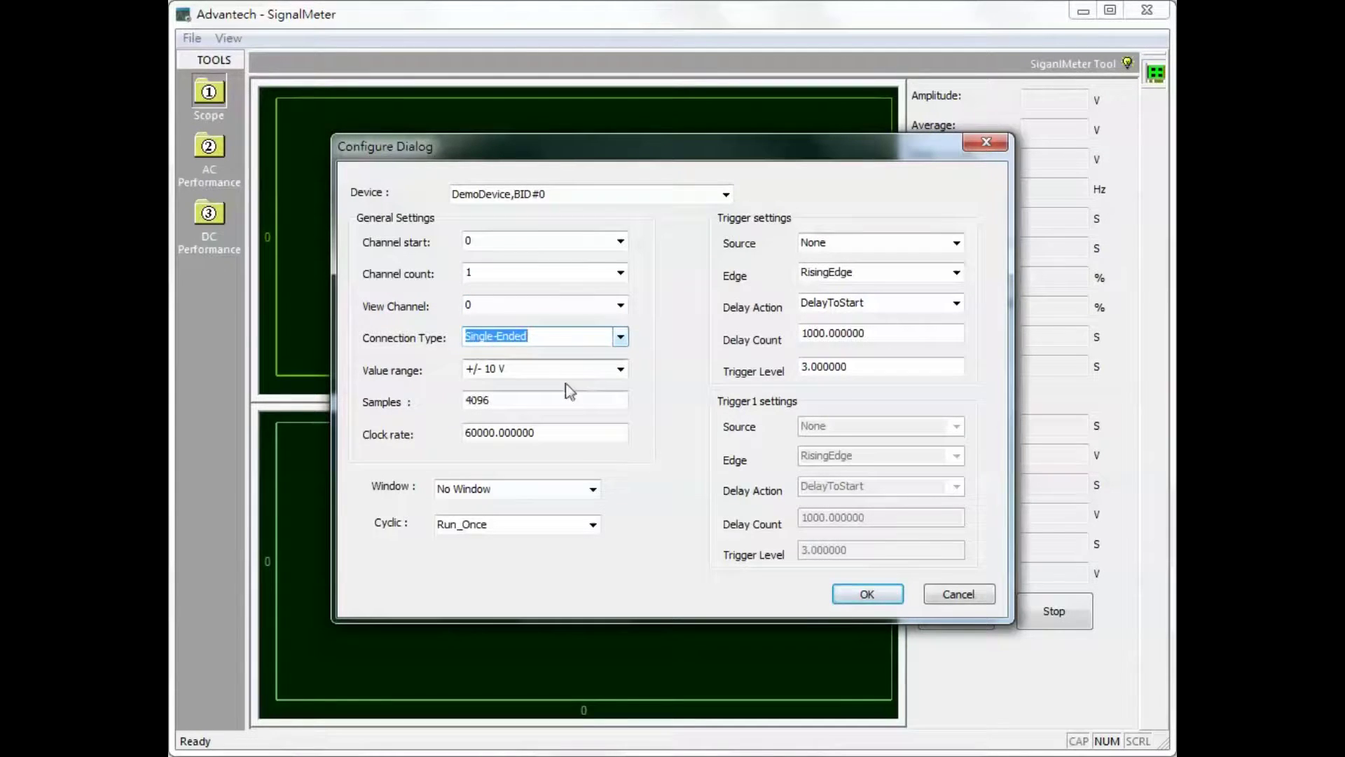
left_click(621, 369)
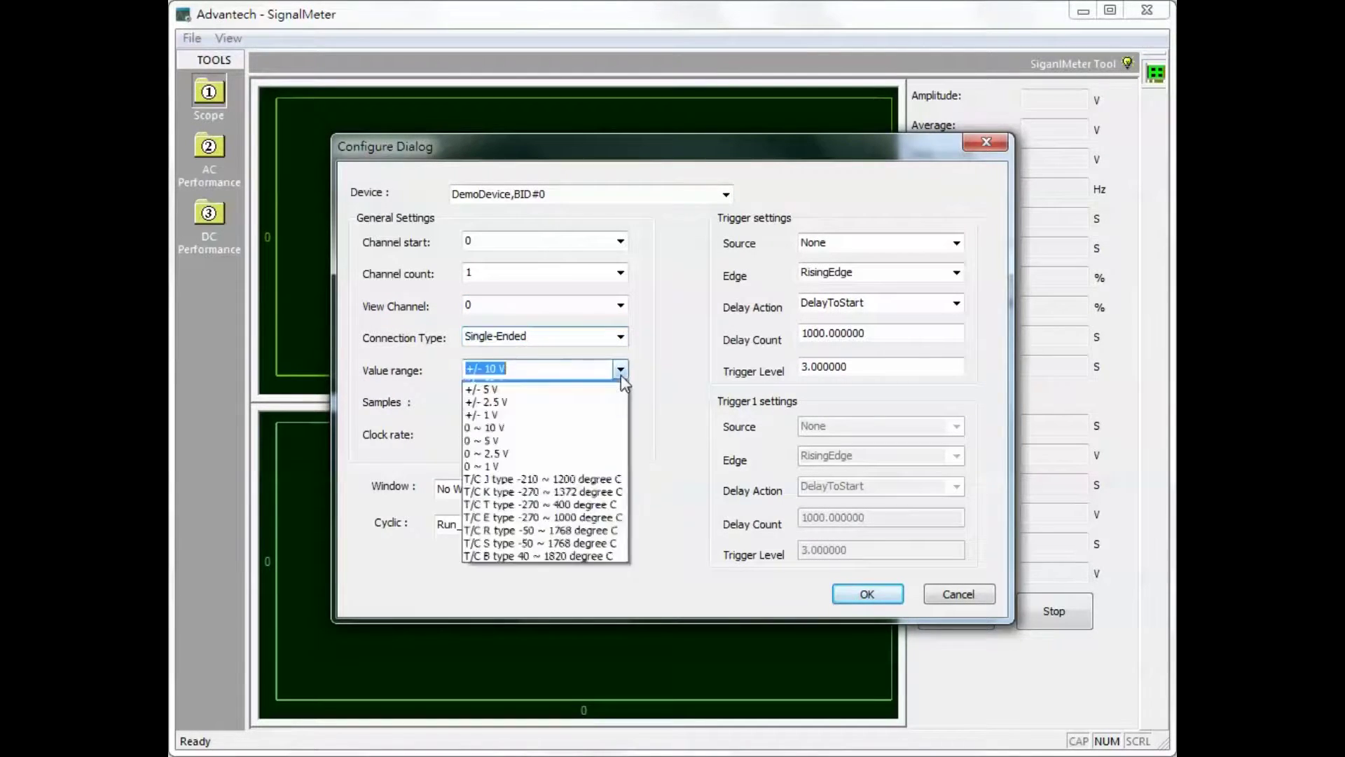
left_click(621, 375)
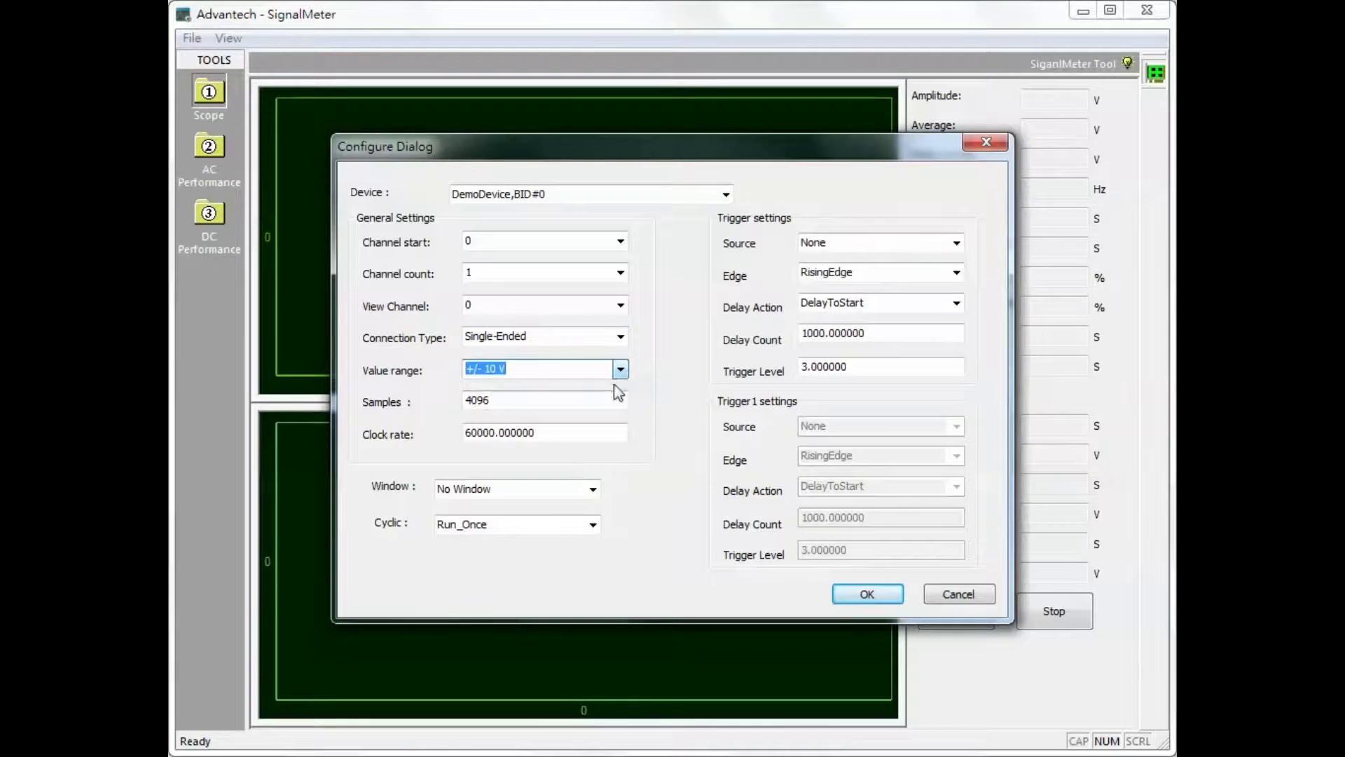
Set Samples to 4096 and Clock rate to 50000
left_click(510, 401)
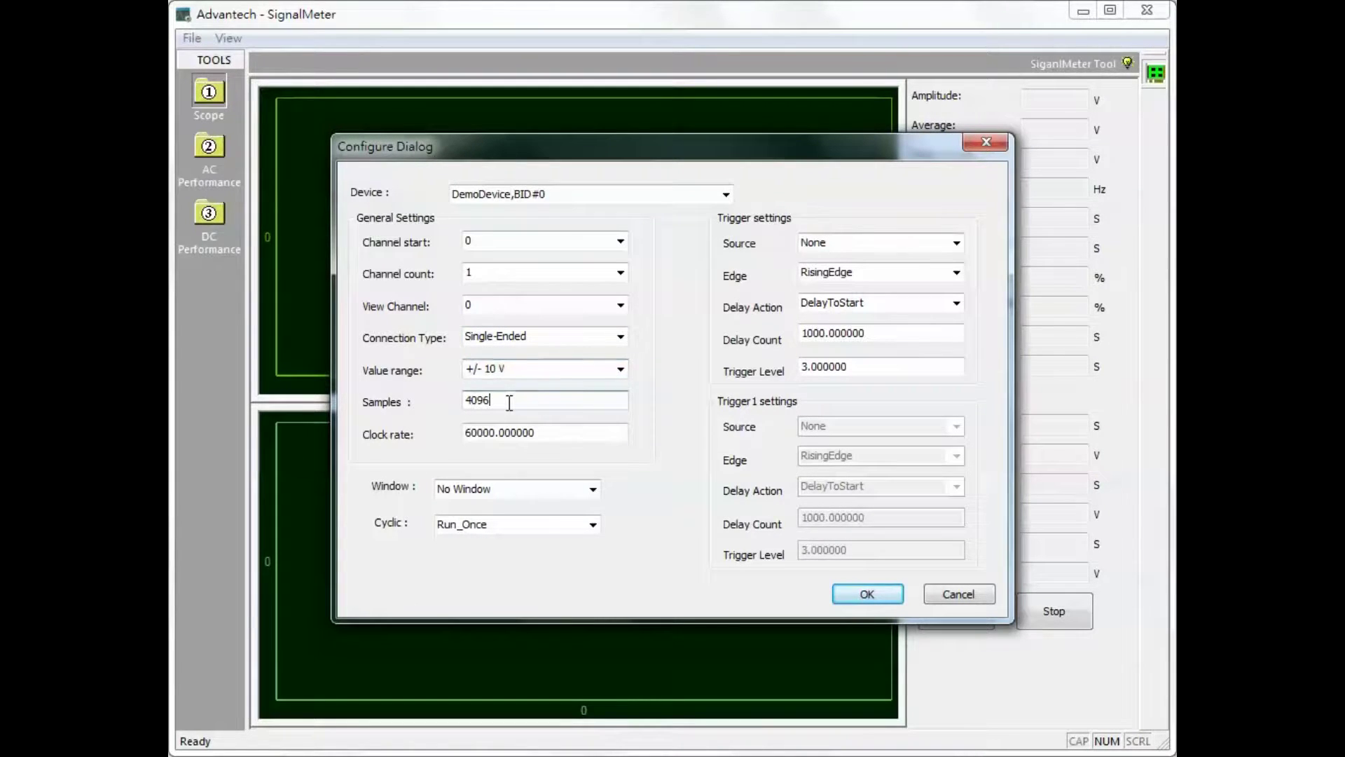
left_click_drag(512, 400, 458, 402)
type("4096")
left_click(550, 433)
left_click_drag(552, 434, 425, 437)
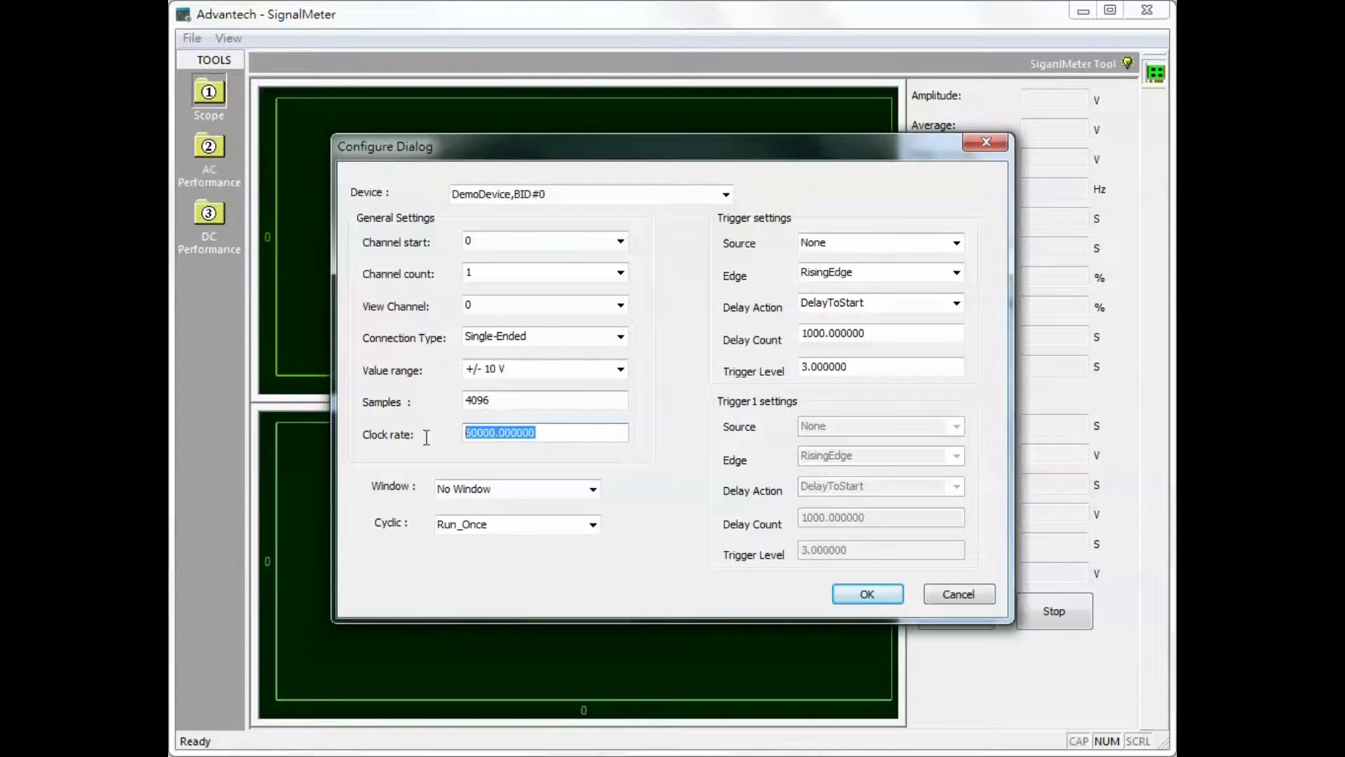
type("500")
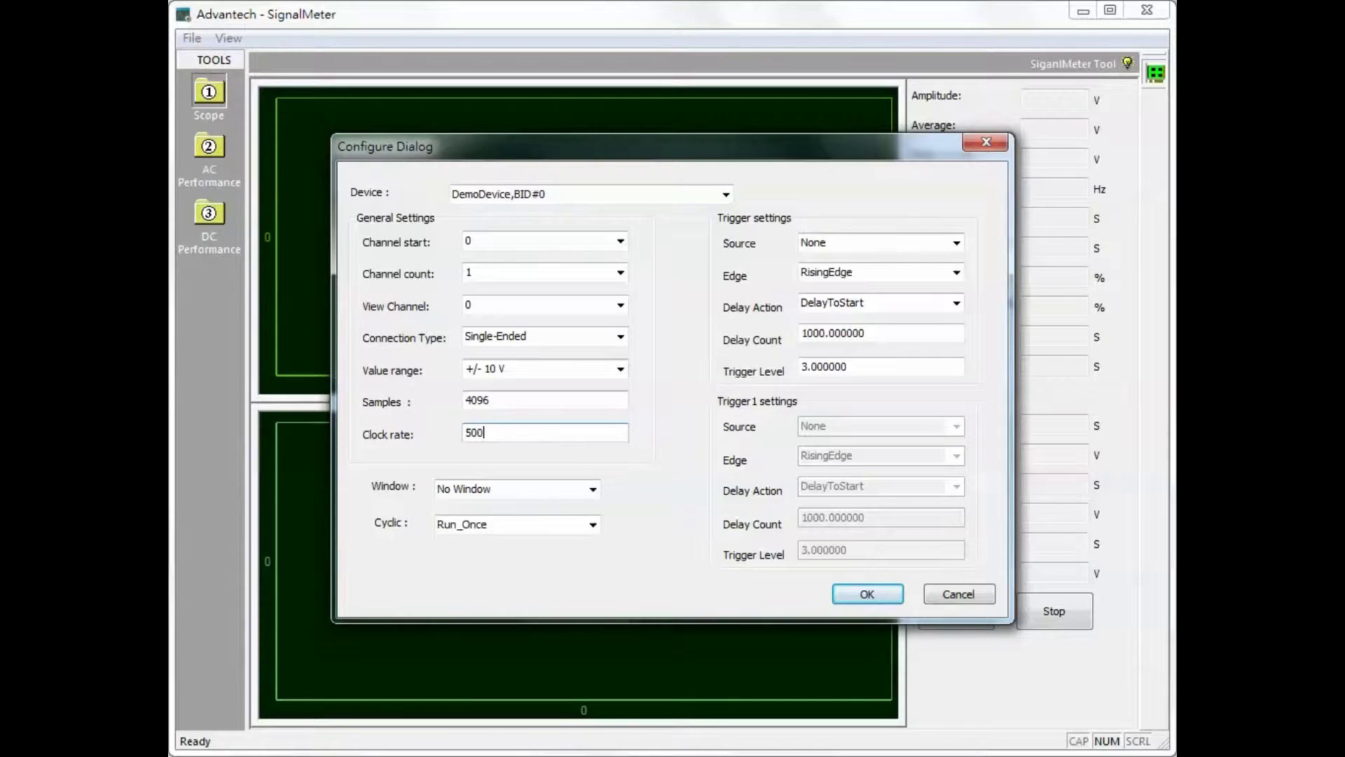
type("00")
Keep No Window and Run_Once, then check the trigger Source options
left_click(594, 490)
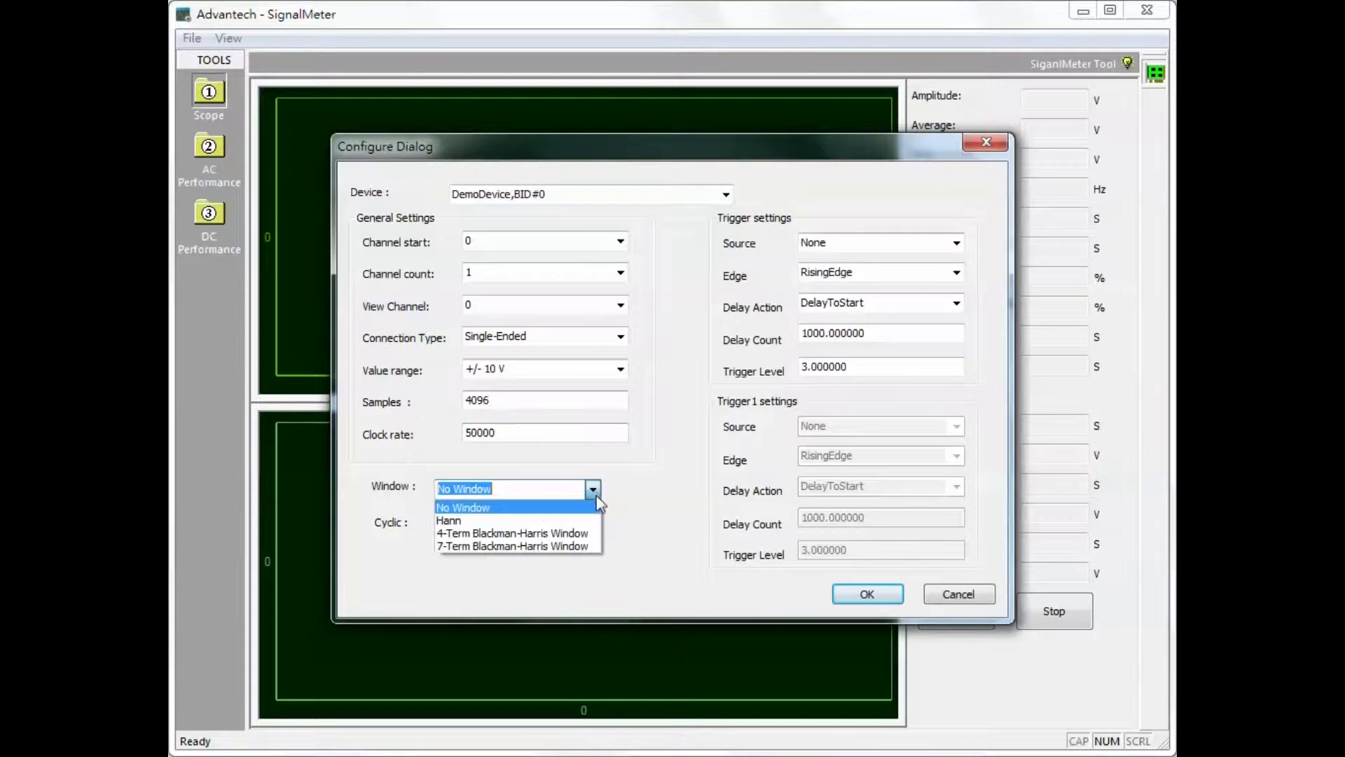
left_click(658, 512)
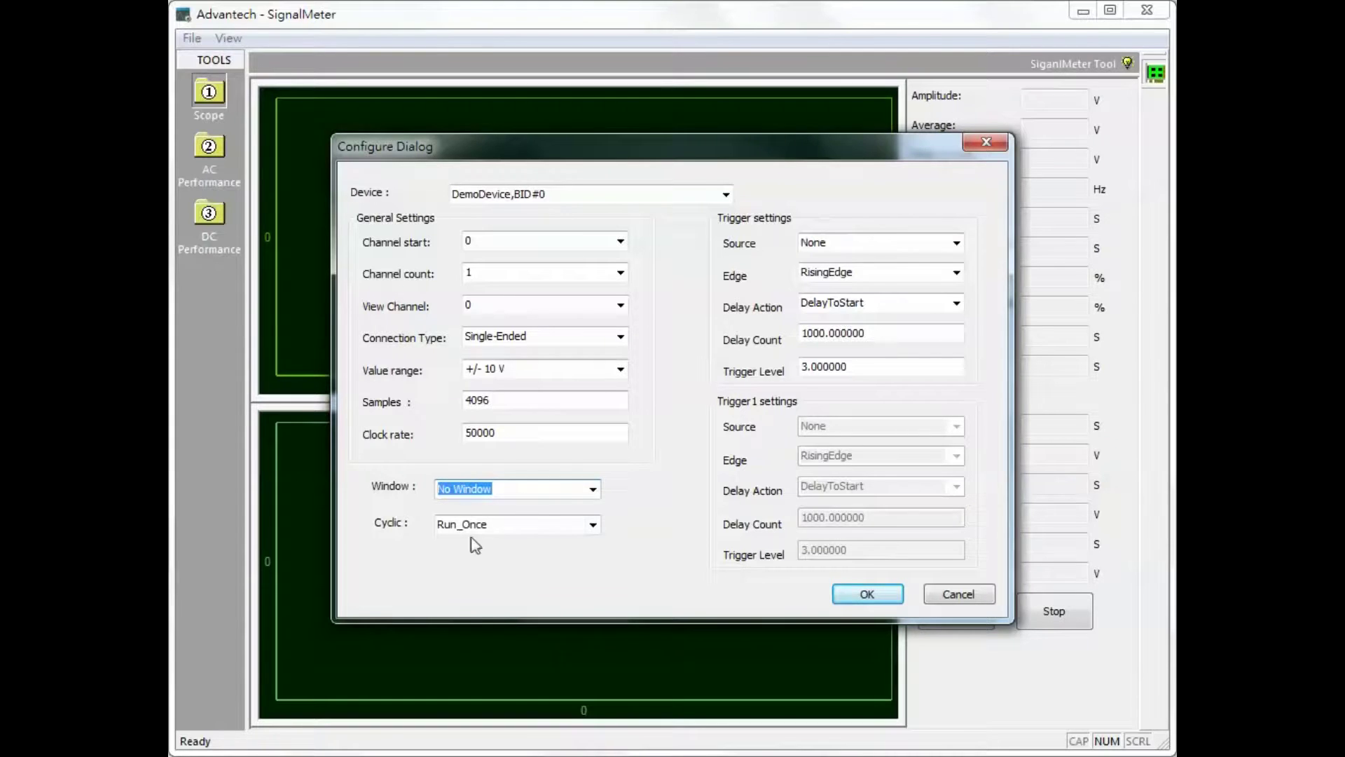
left_click(592, 526)
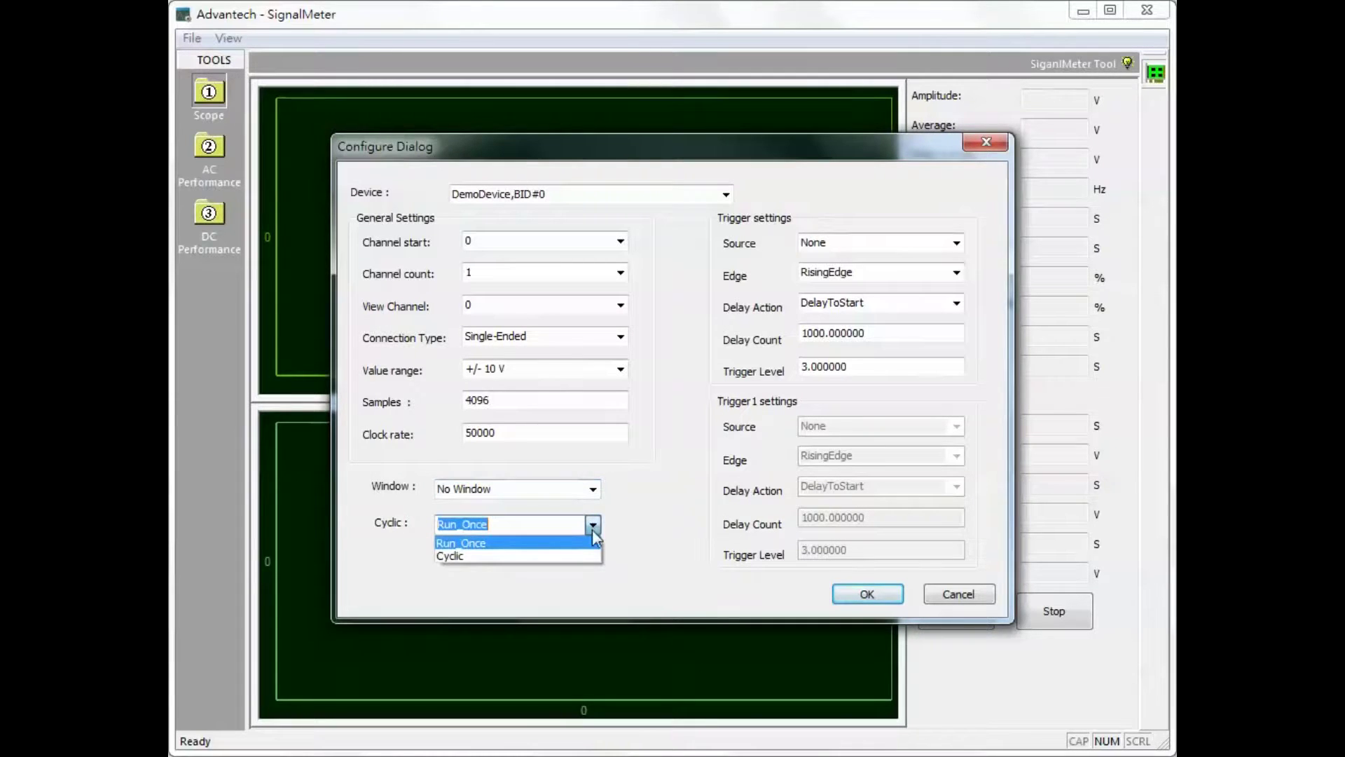
left_click(647, 535)
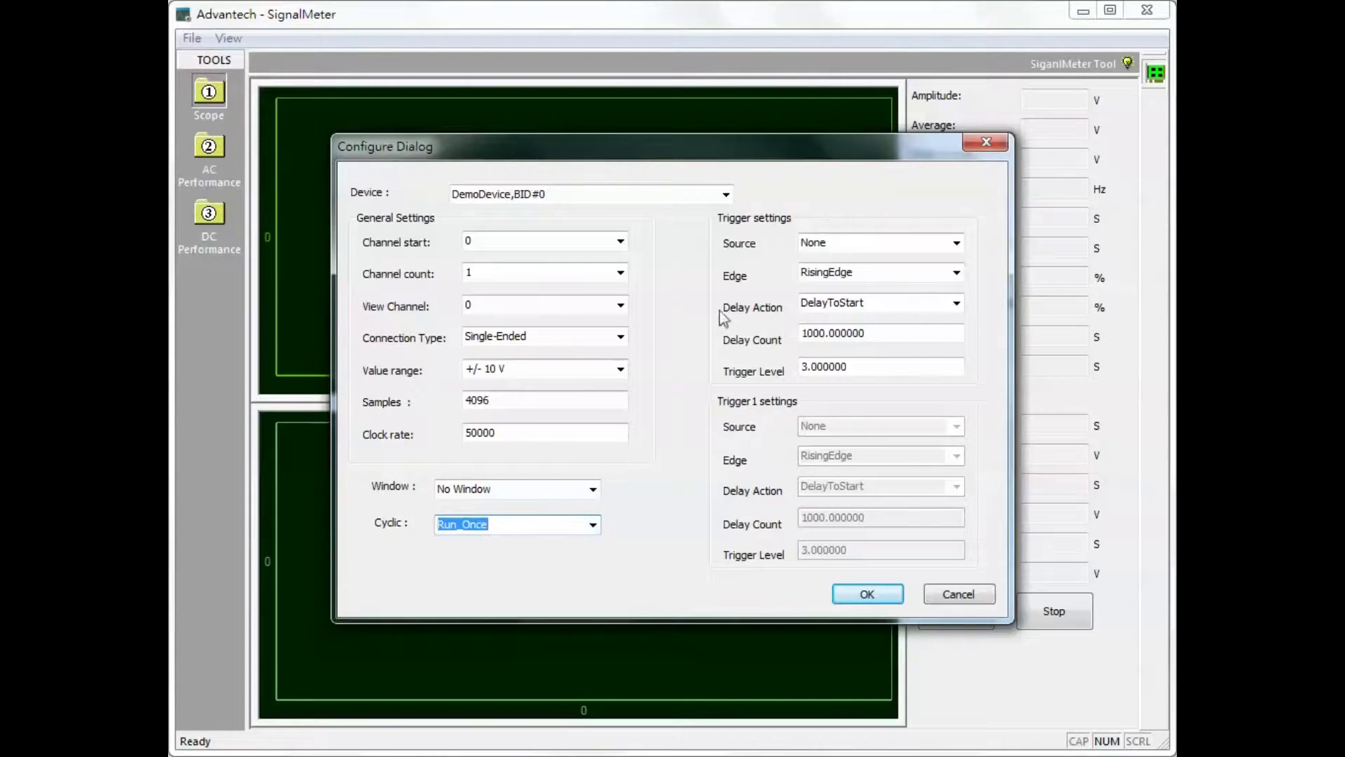
left_click(956, 243)
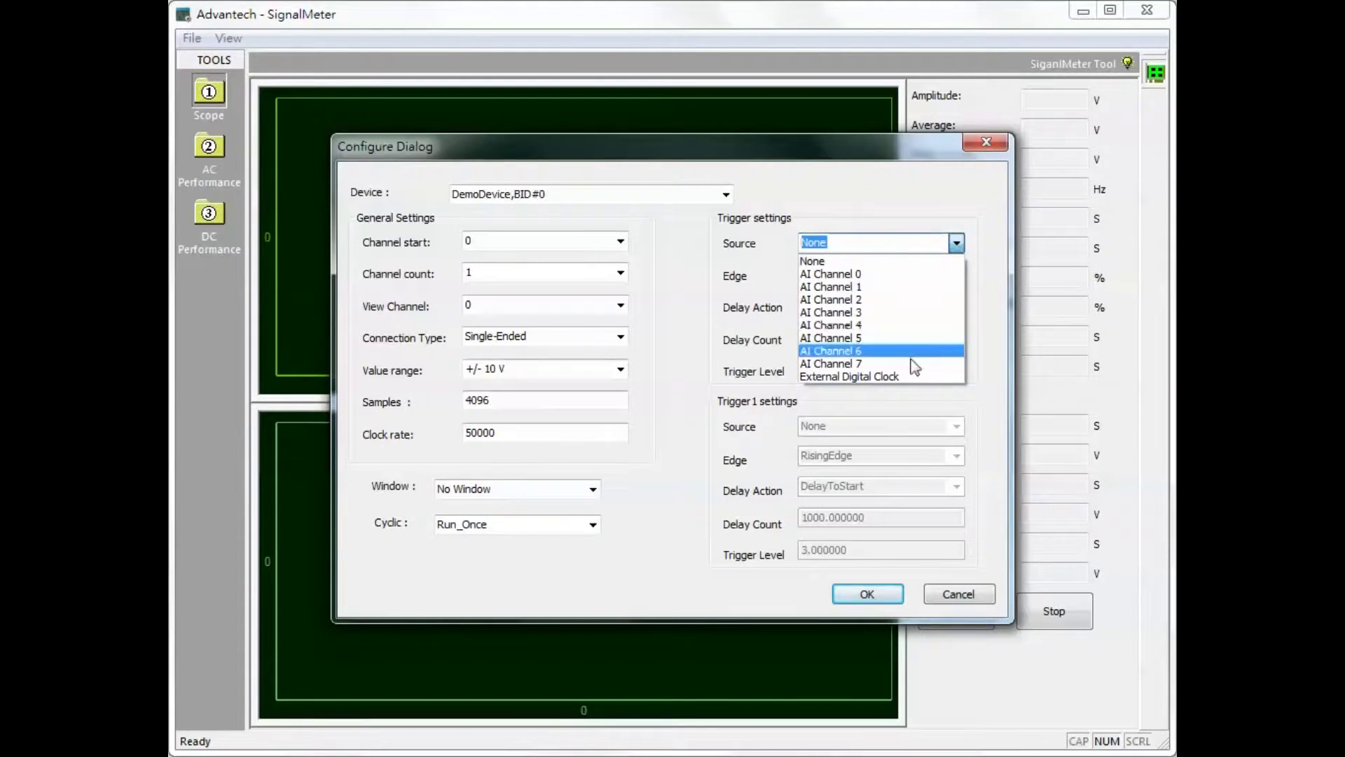
Keep trigger Source None, RisingEdge edge and DelayToStart delay action
left_click(982, 262)
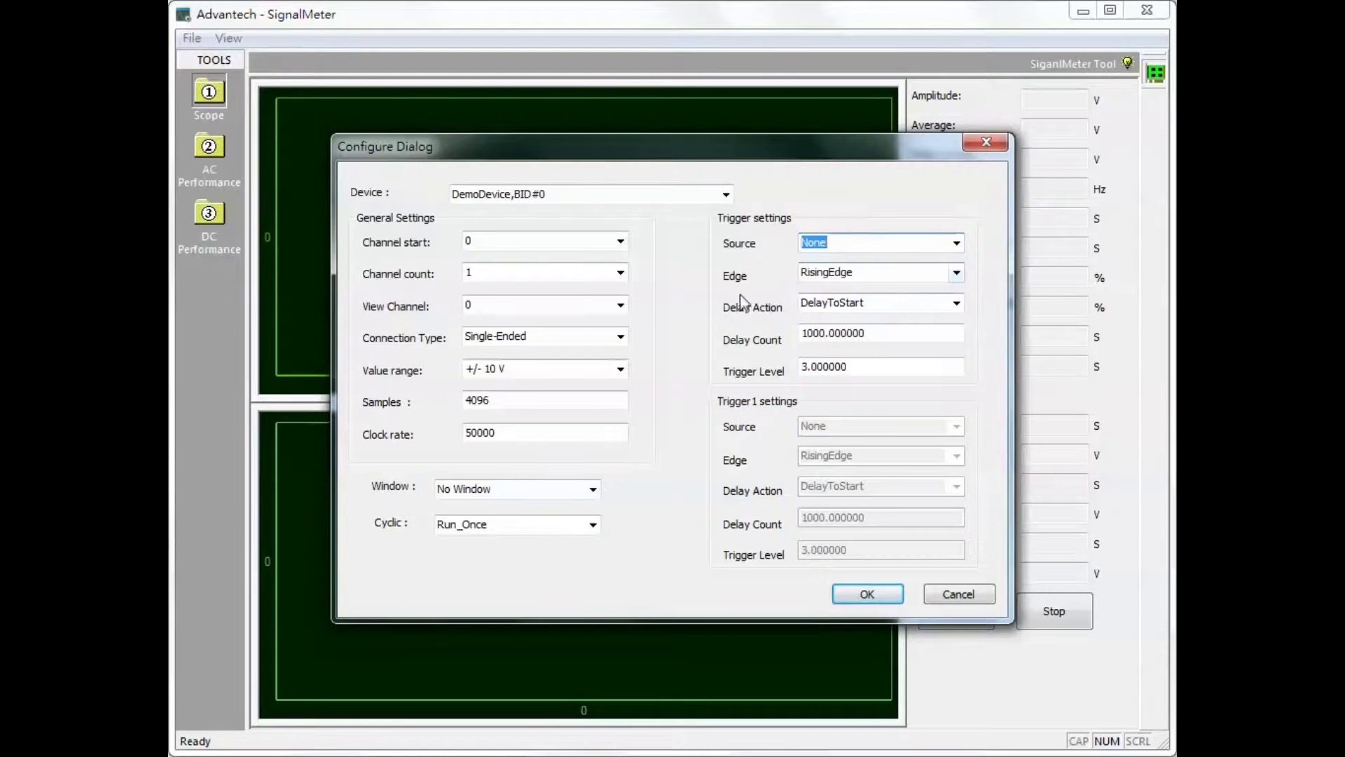
left_click(957, 273)
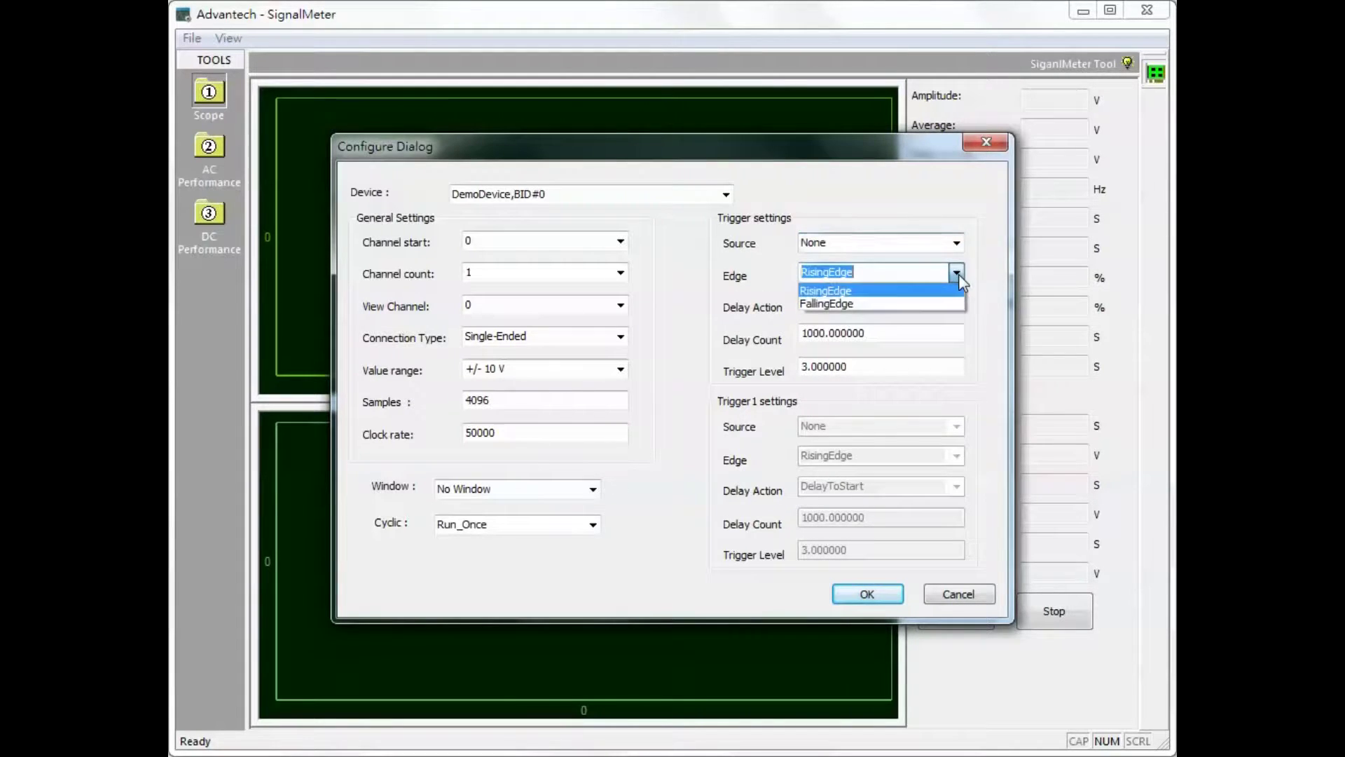
left_click(957, 273)
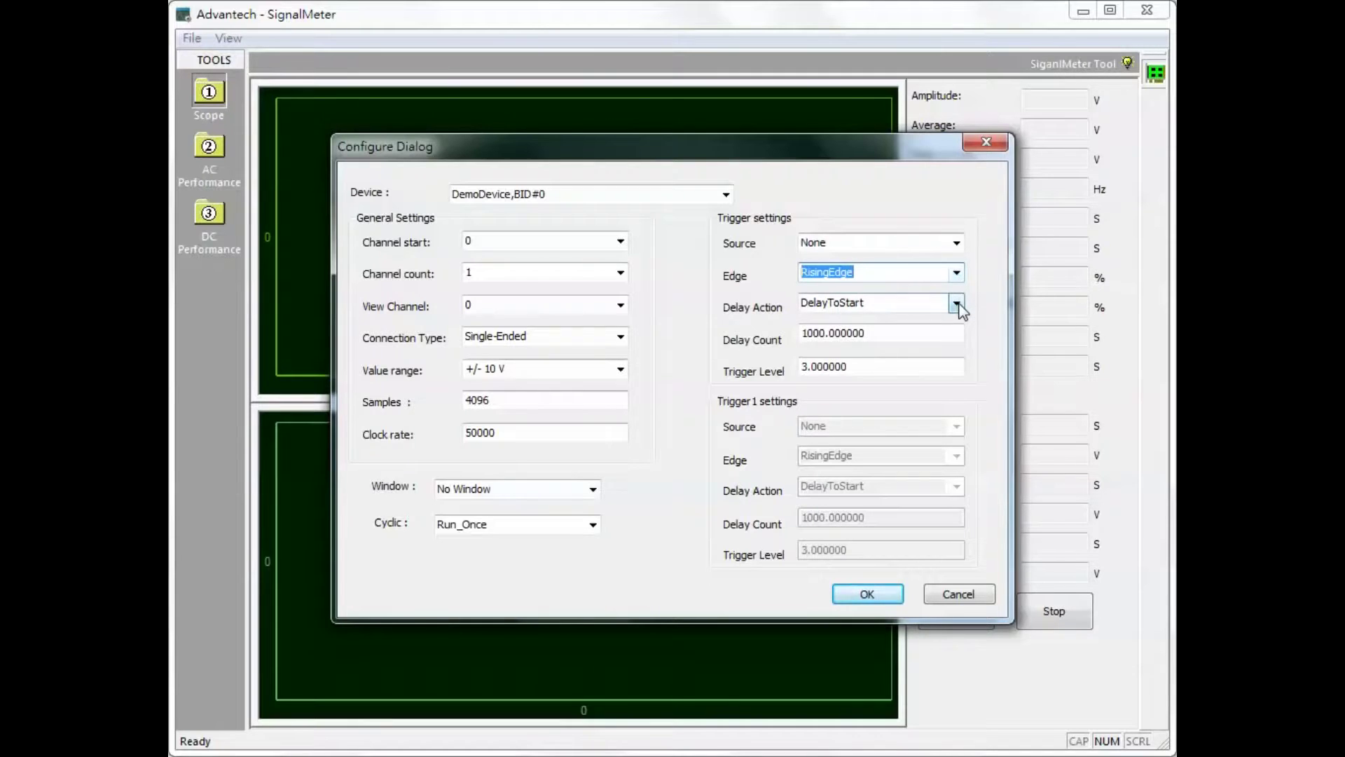
left_click(957, 302)
left_click(956, 303)
Set Delay Count to 500 and Trigger Level to 2.5
left_click(916, 334)
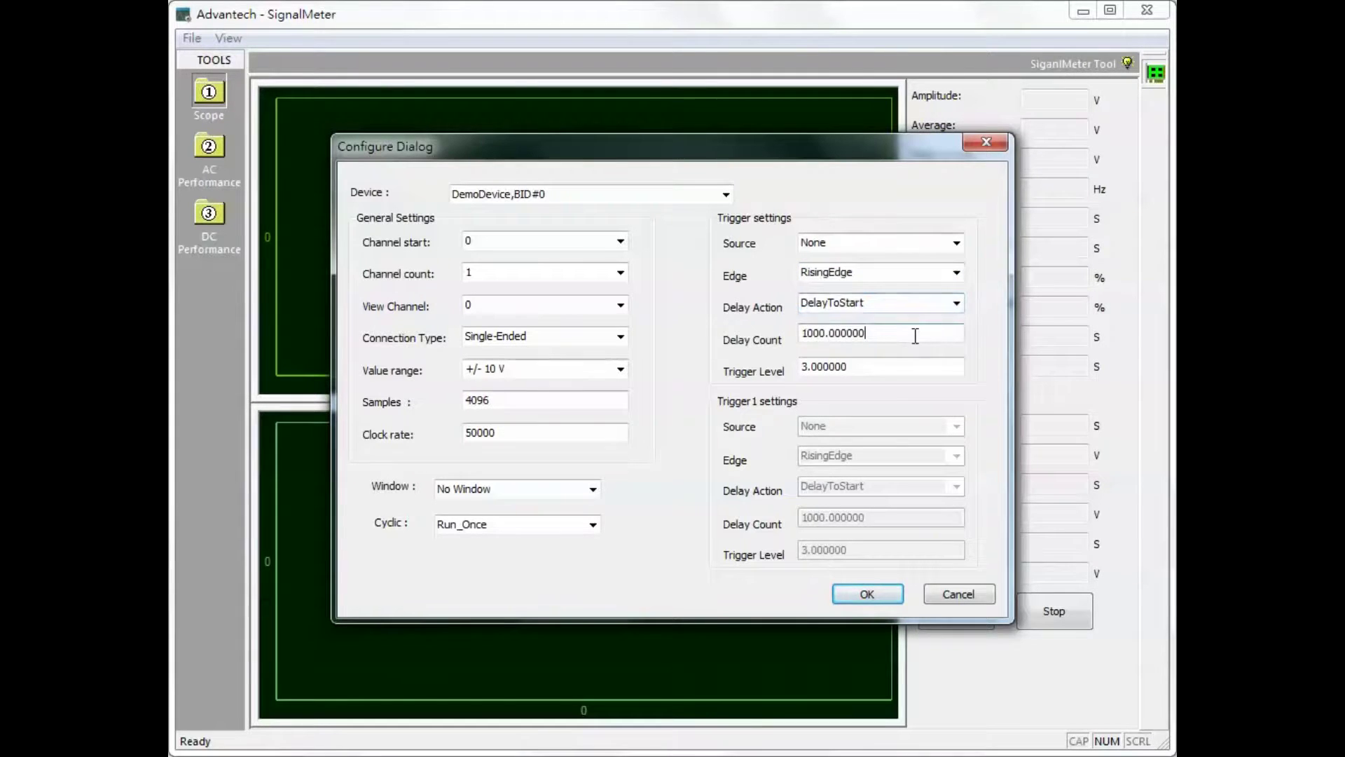
left_click_drag(876, 334, 777, 338)
type("5")
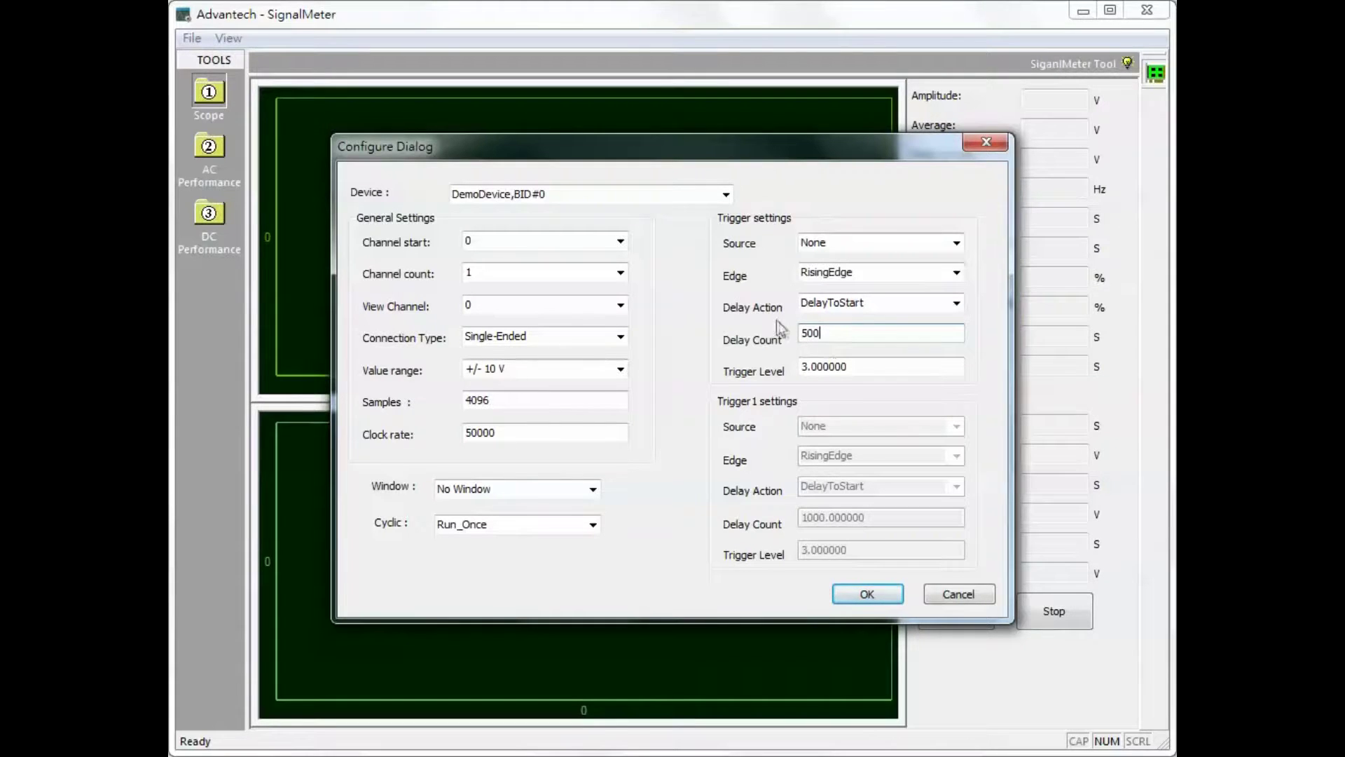
left_click_drag(871, 367, 778, 371)
type("2.5")
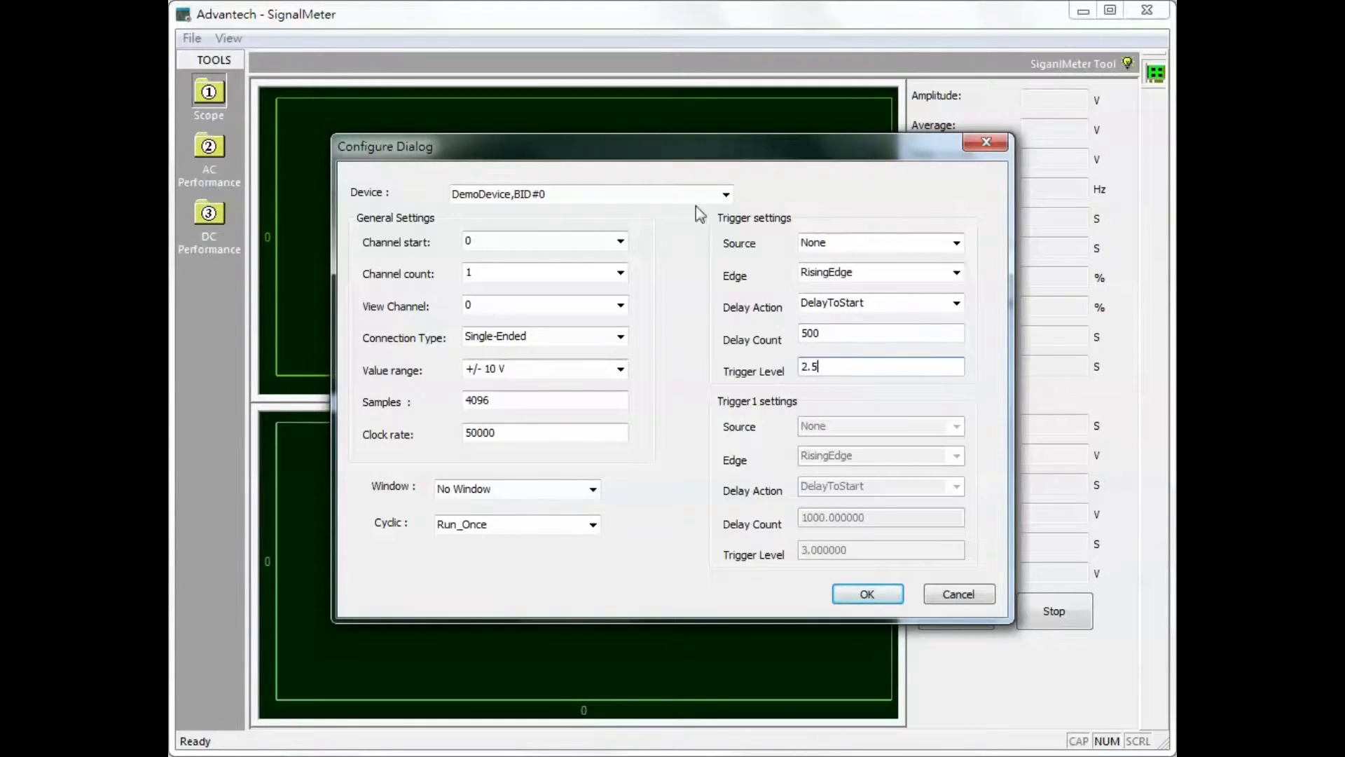
Switch the device to PCIE-1840,BID#0 and apply the configuration
left_click(728, 196)
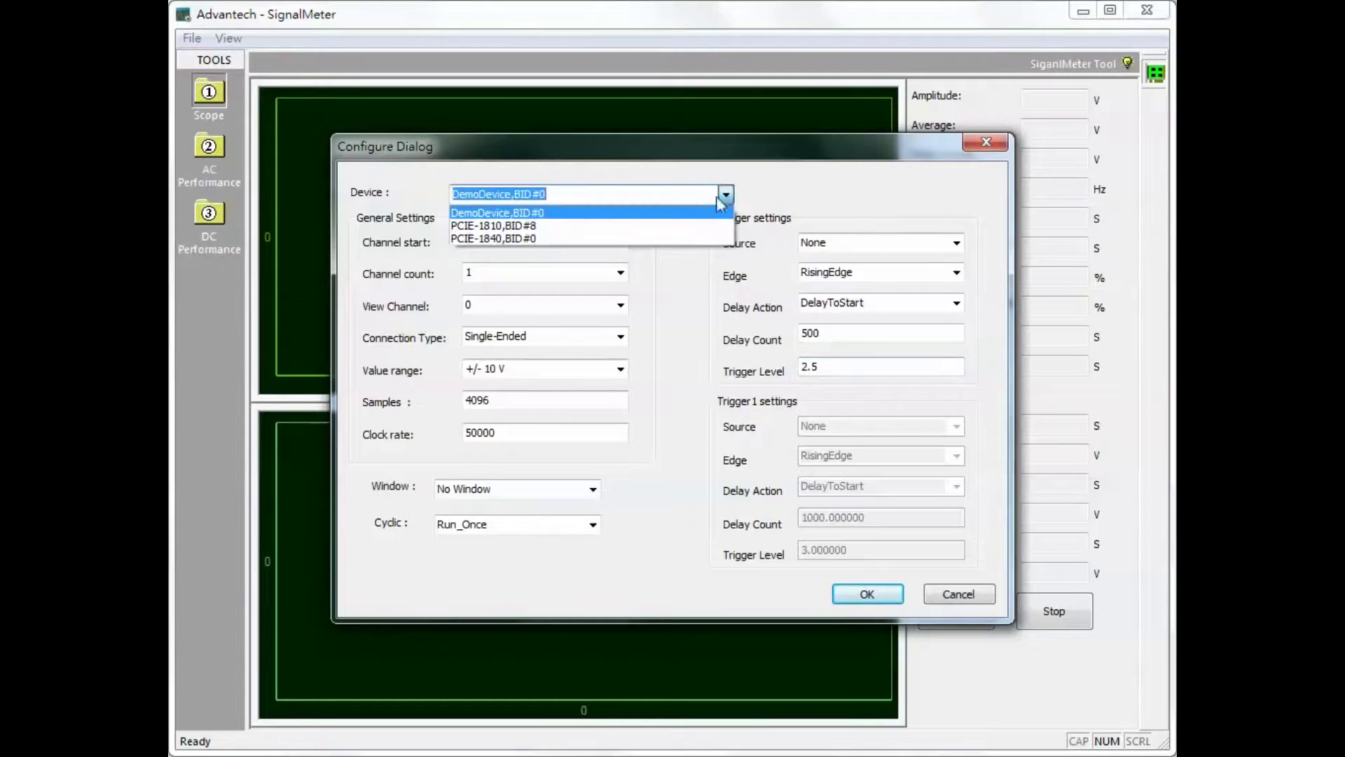
left_click(601, 239)
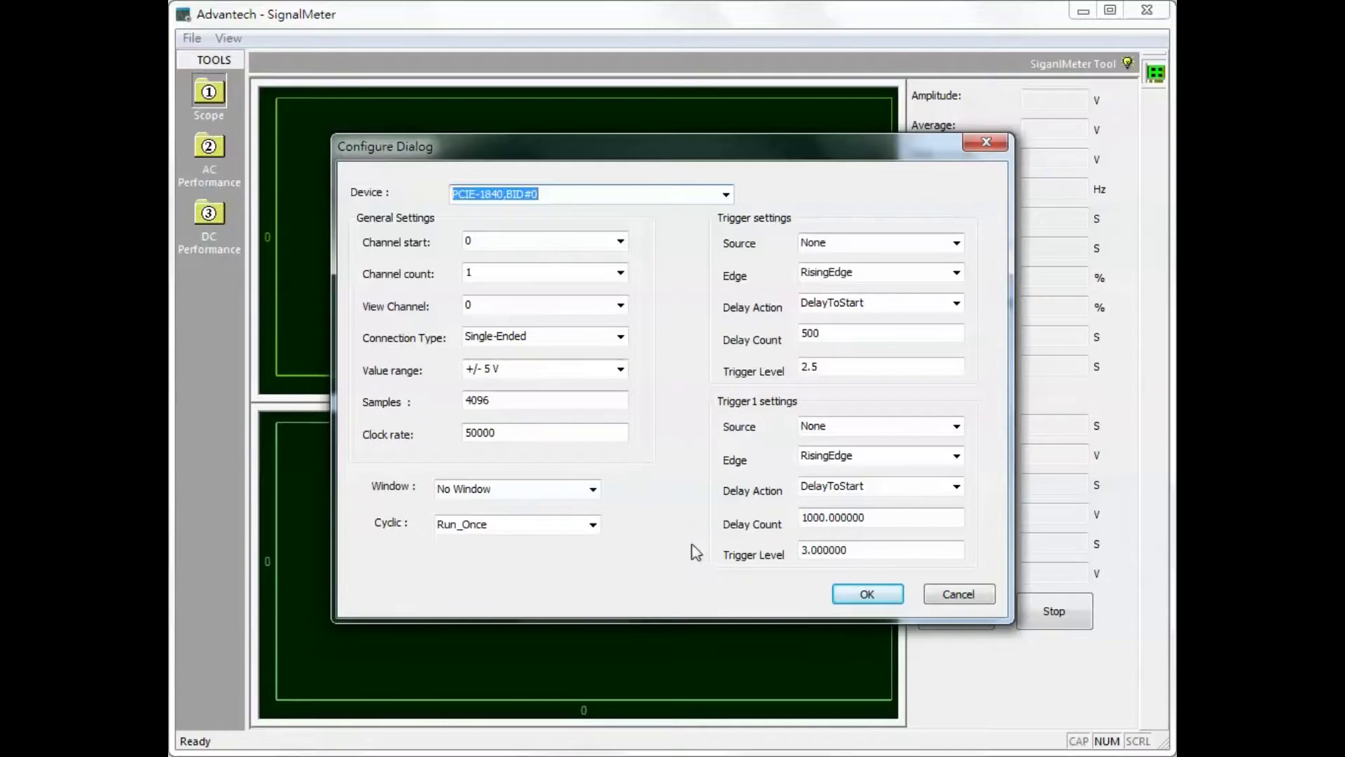
left_click(865, 597)
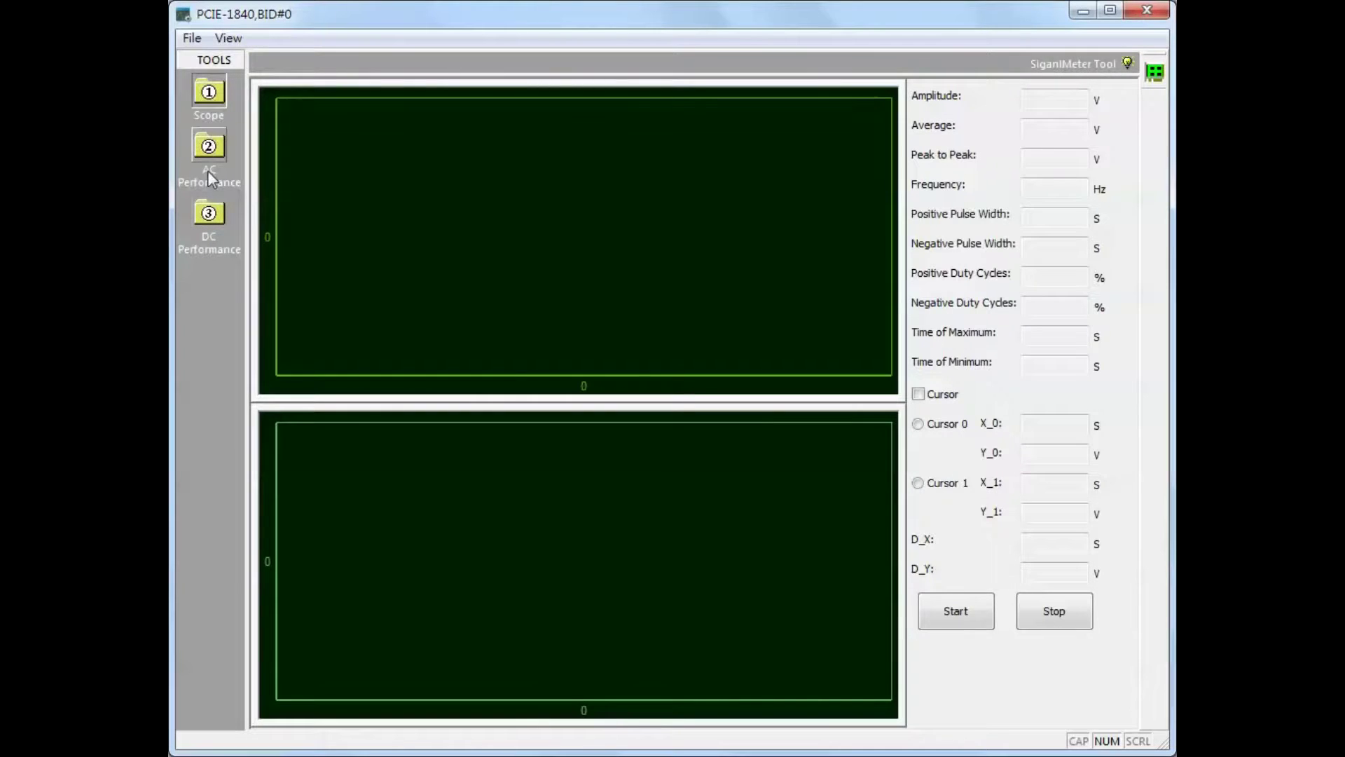
Visit AC and DC Performance, return to Scope, and acquire the 2001.95 Hz signal
left_click(208, 160)
left_click(205, 217)
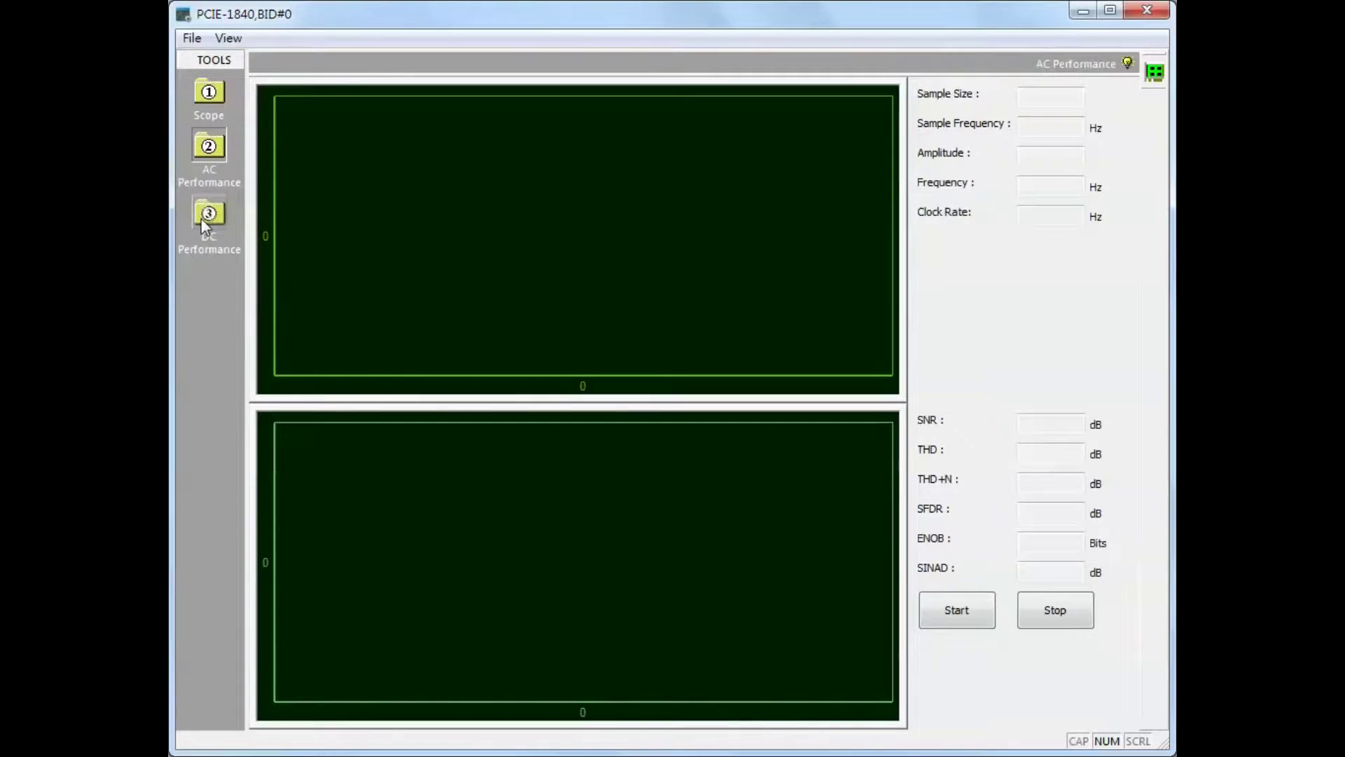
left_click(197, 96)
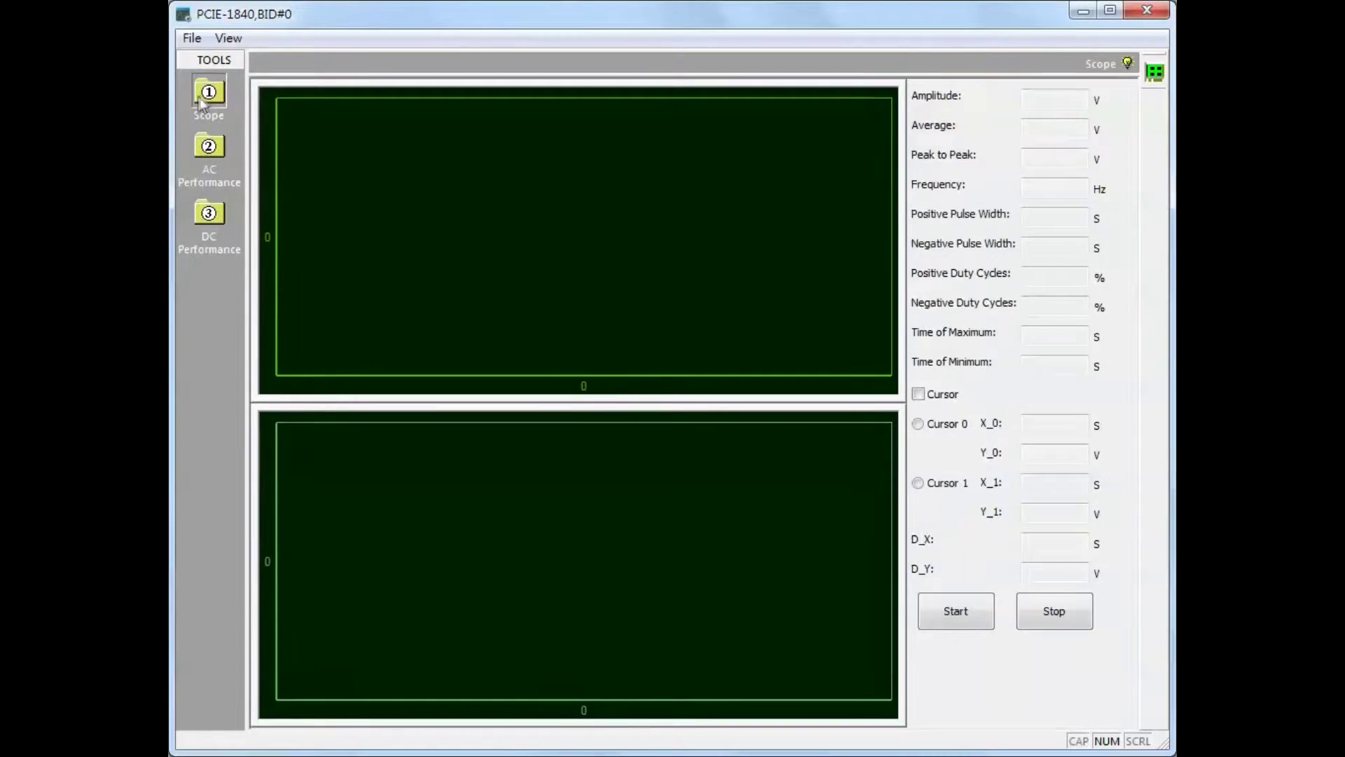
left_click(954, 617)
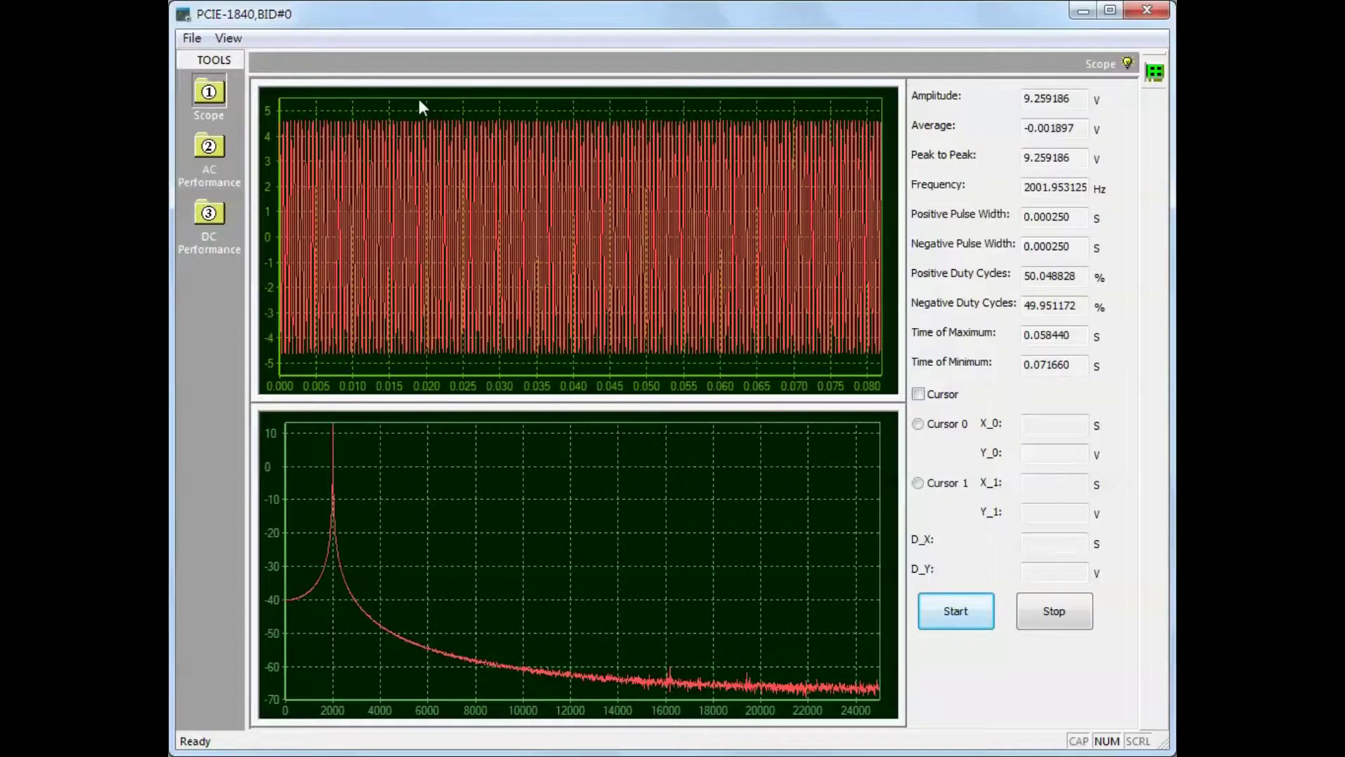
Zoom, pan and reset the time waveform, ending at roughly 0.0196–0.0218 s
left_click_drag(419, 100, 463, 369)
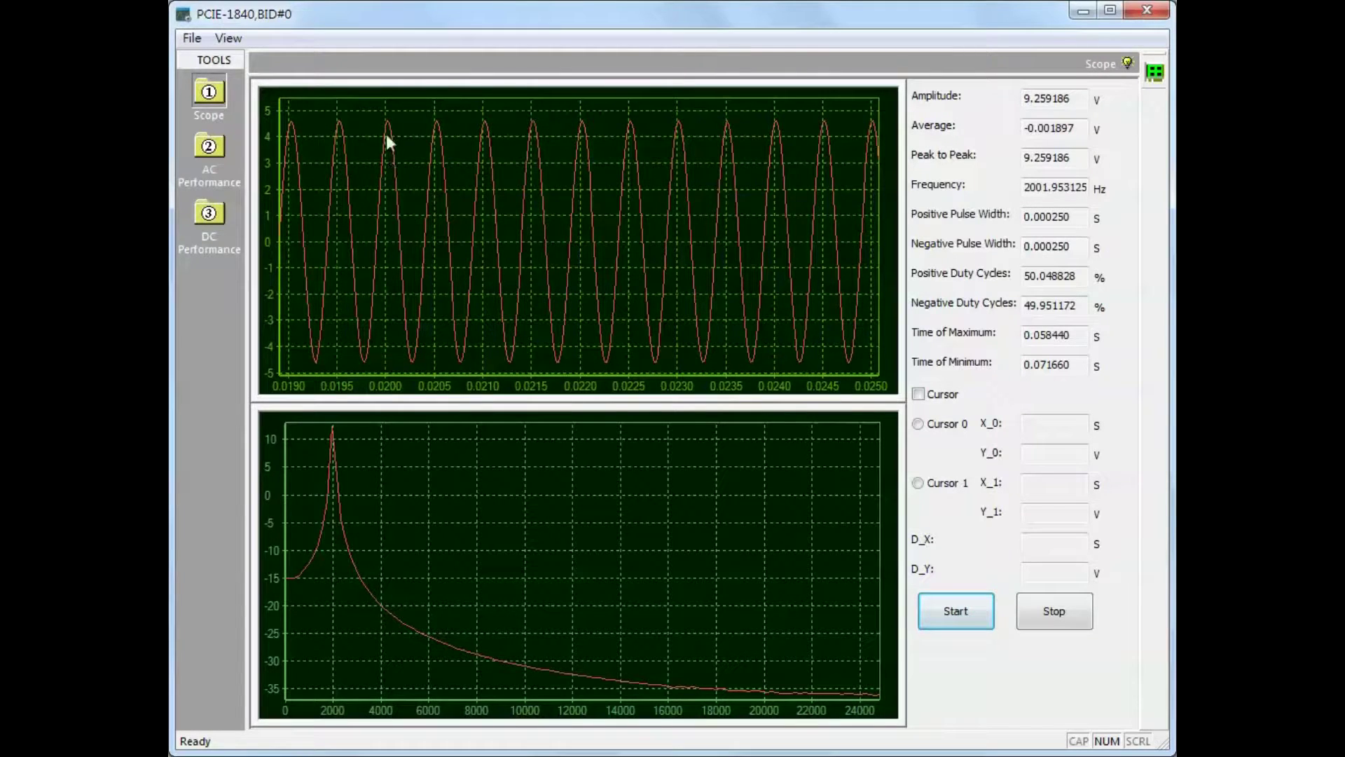
left_click_drag(374, 98, 591, 368)
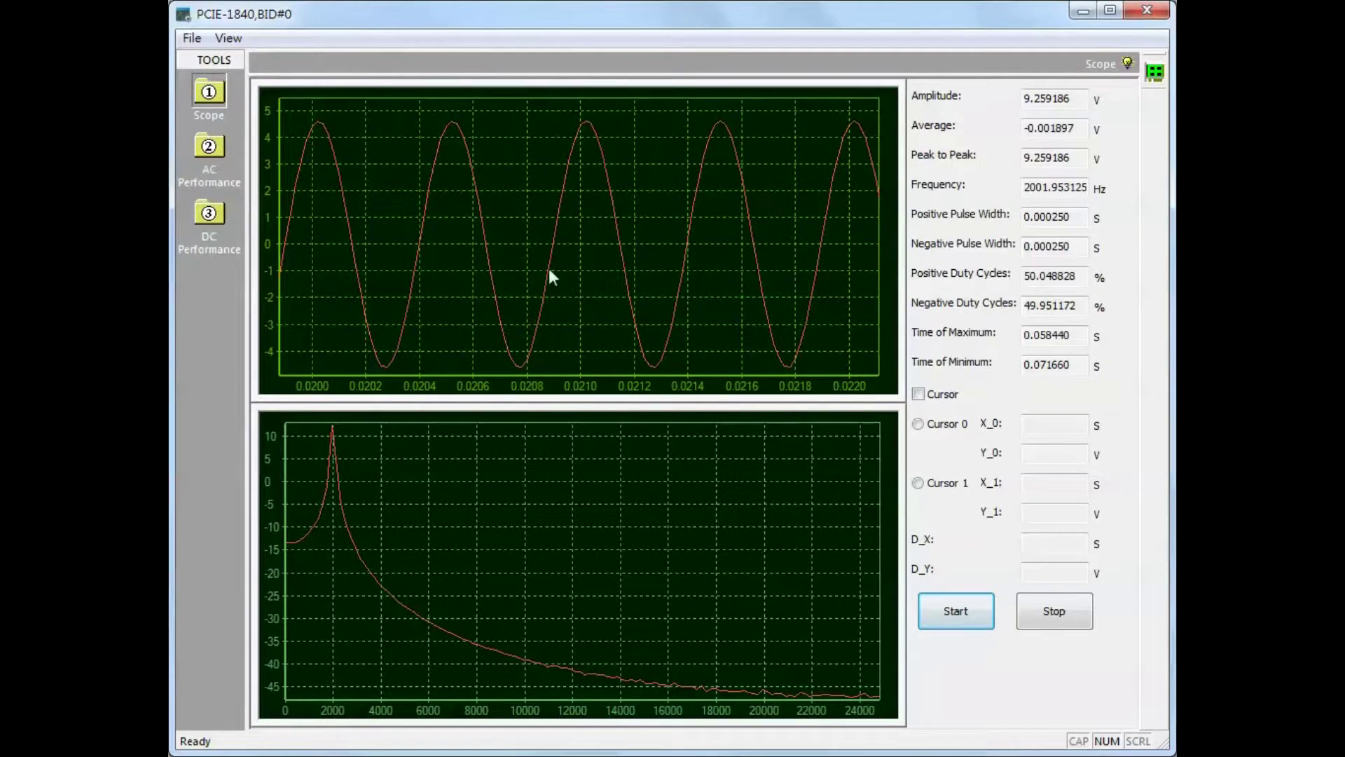
mouse_move(534, 247)
left_mouse_down()
mouse_move(324, 242)
mouse_move(666, 243)
mouse_move(547, 244)
left_mouse_up()
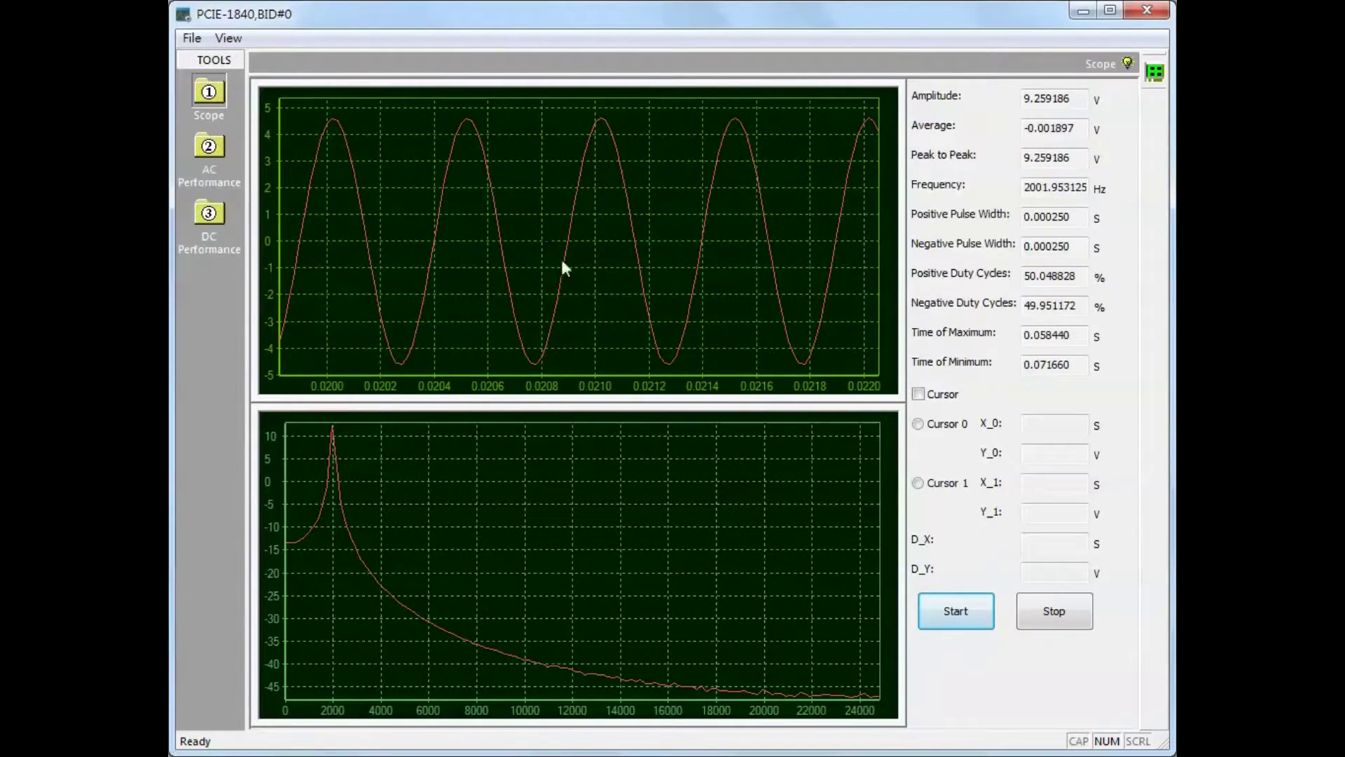
left_click_drag(633, 321, 464, 171)
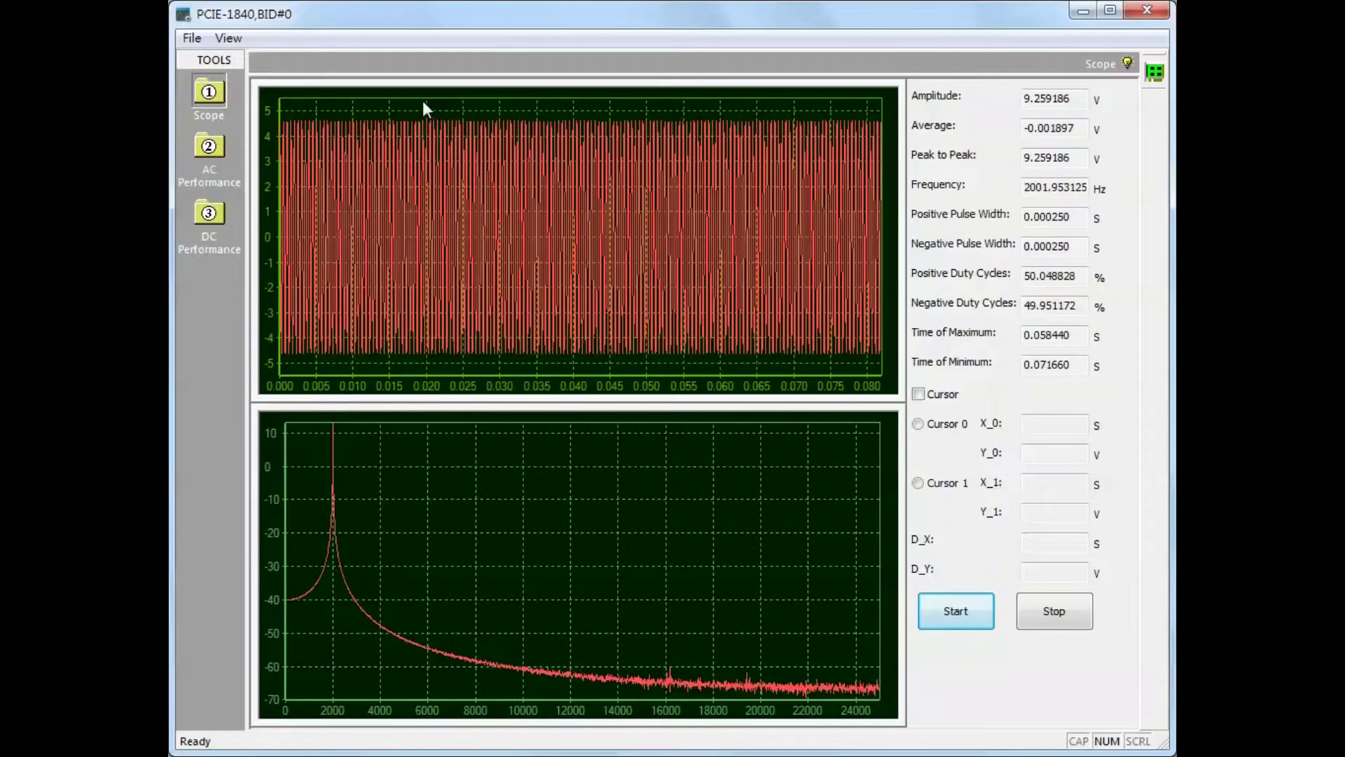
left_click_drag(423, 102, 447, 359)
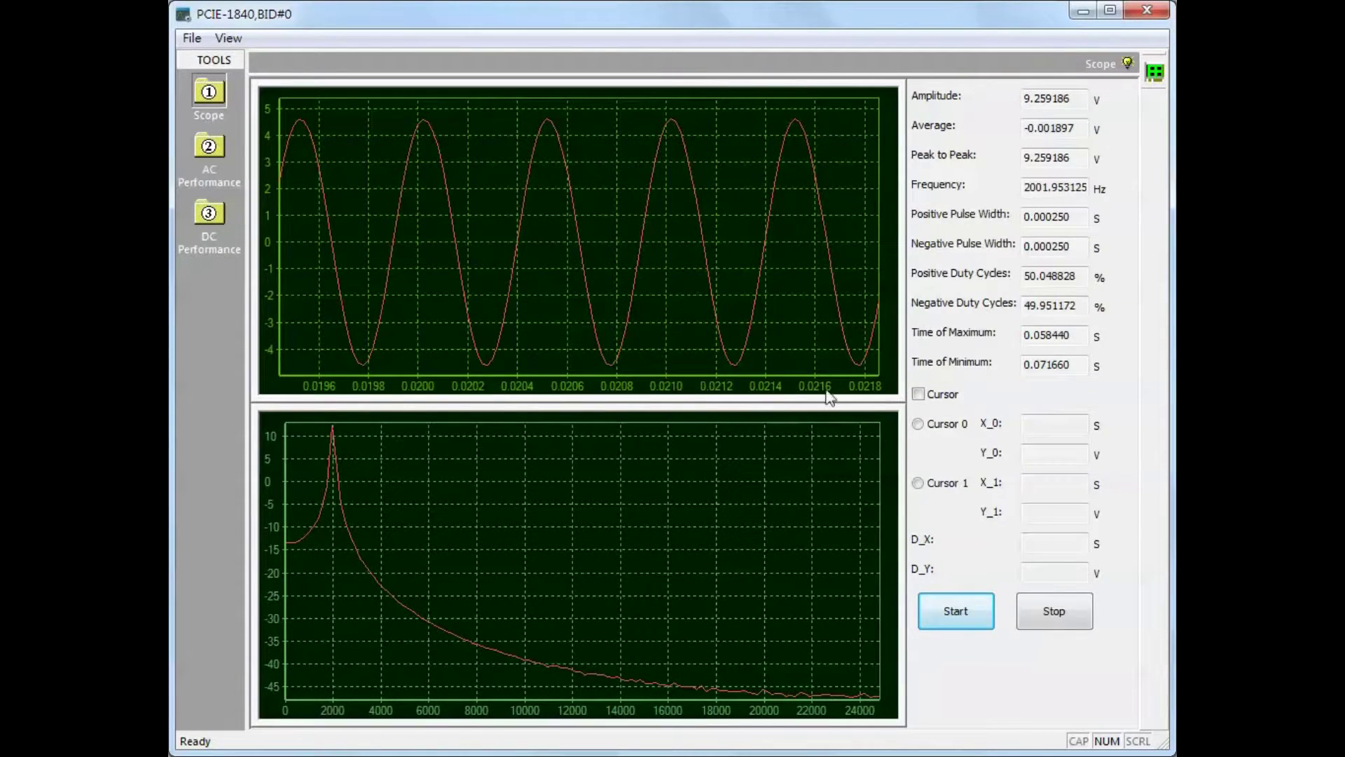
Place cursors on a peak and trough (D_X 0.000247 s, D_Y -9.229240 V), then zoom out
left_click(919, 395)
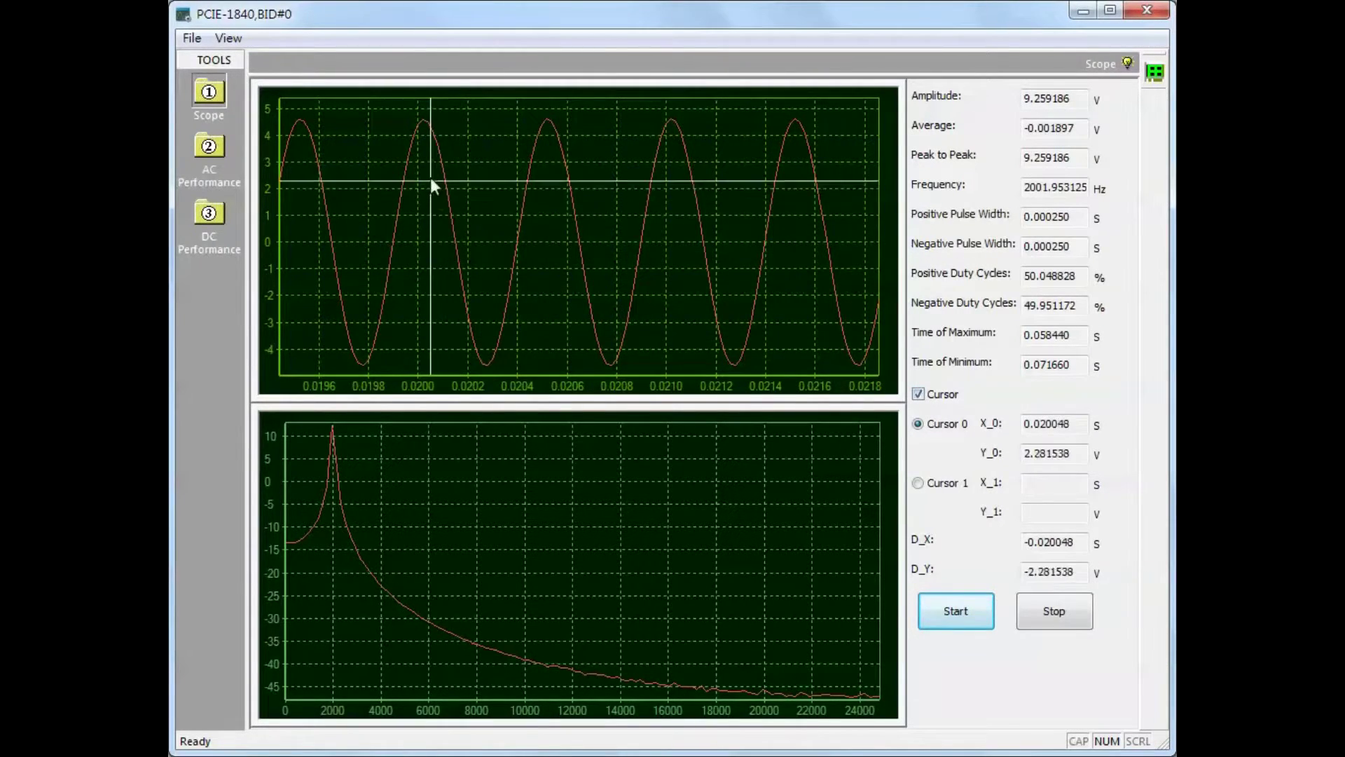
left_click(423, 119)
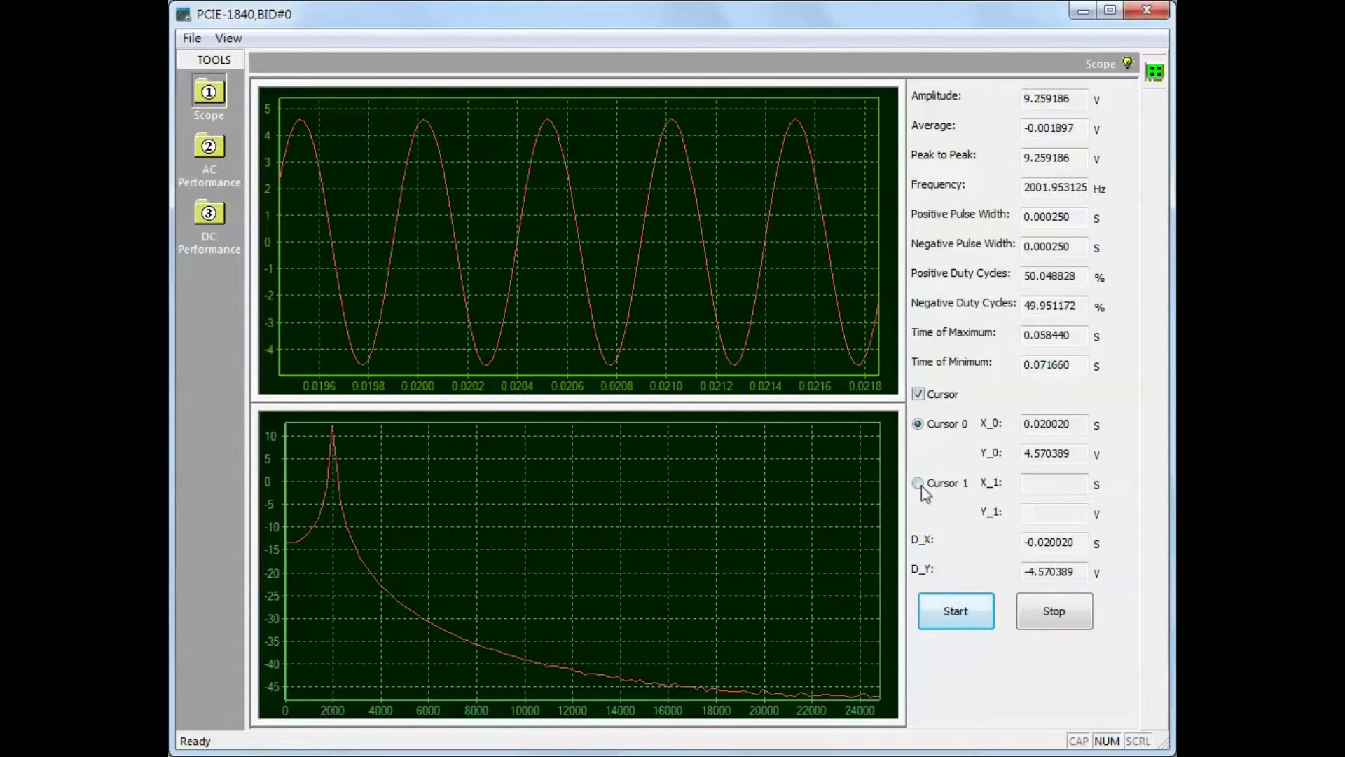
left_click_drag(573, 339, 485, 365)
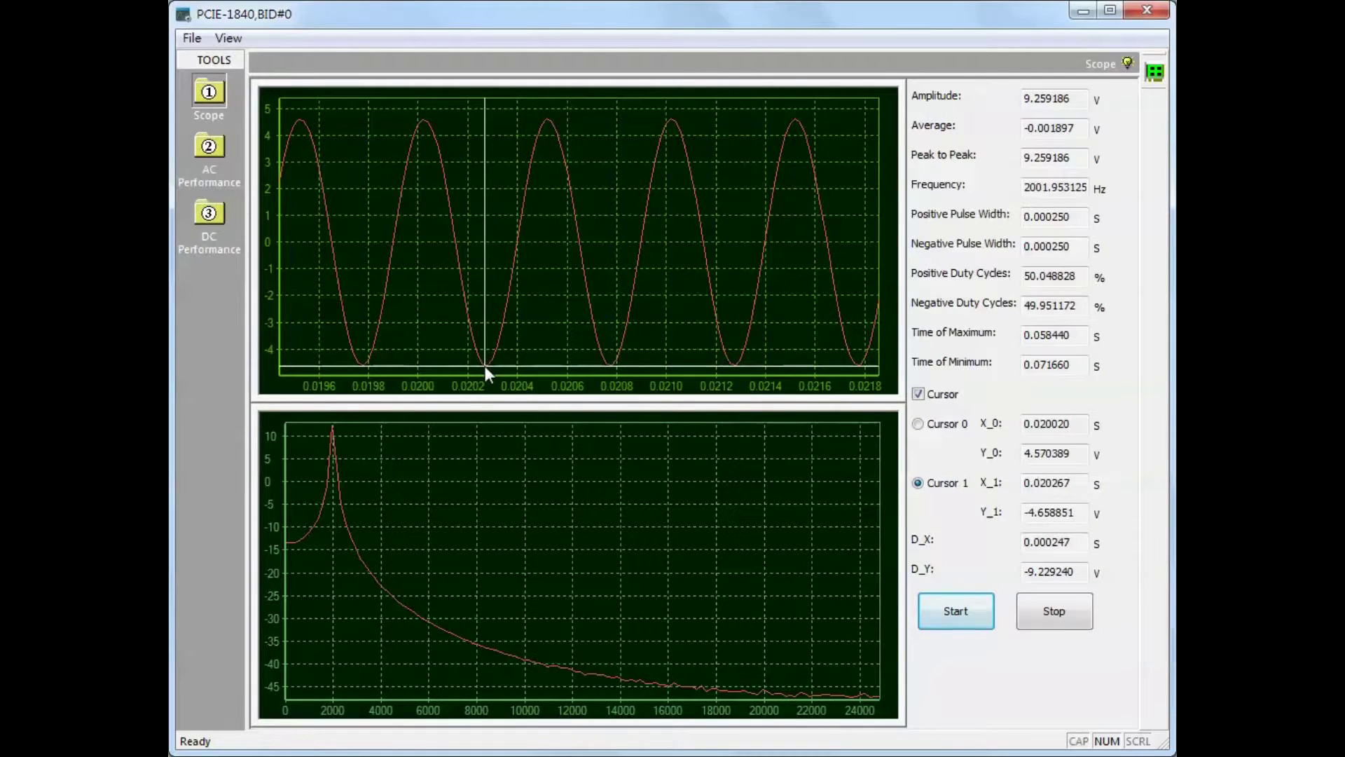
left_click(484, 365)
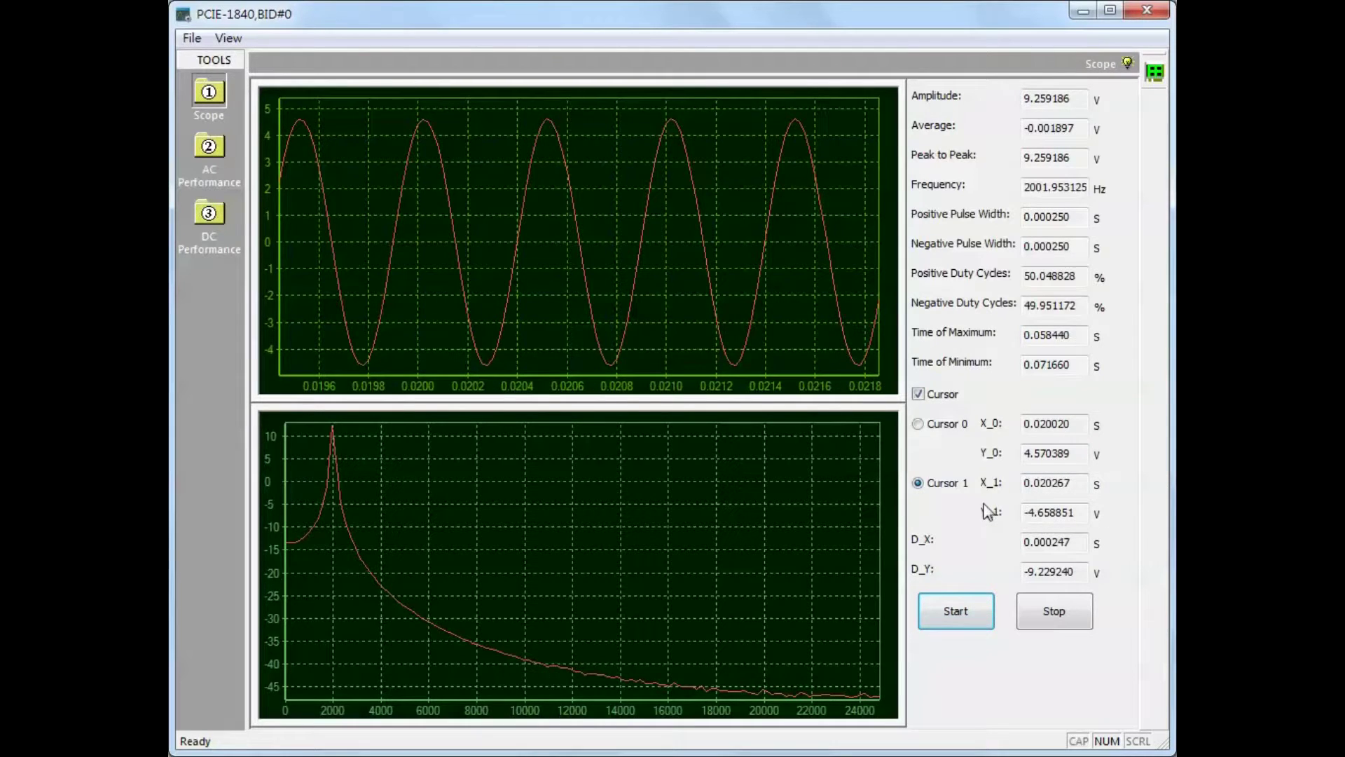
left_click(919, 395)
left_click_drag(606, 313, 452, 210)
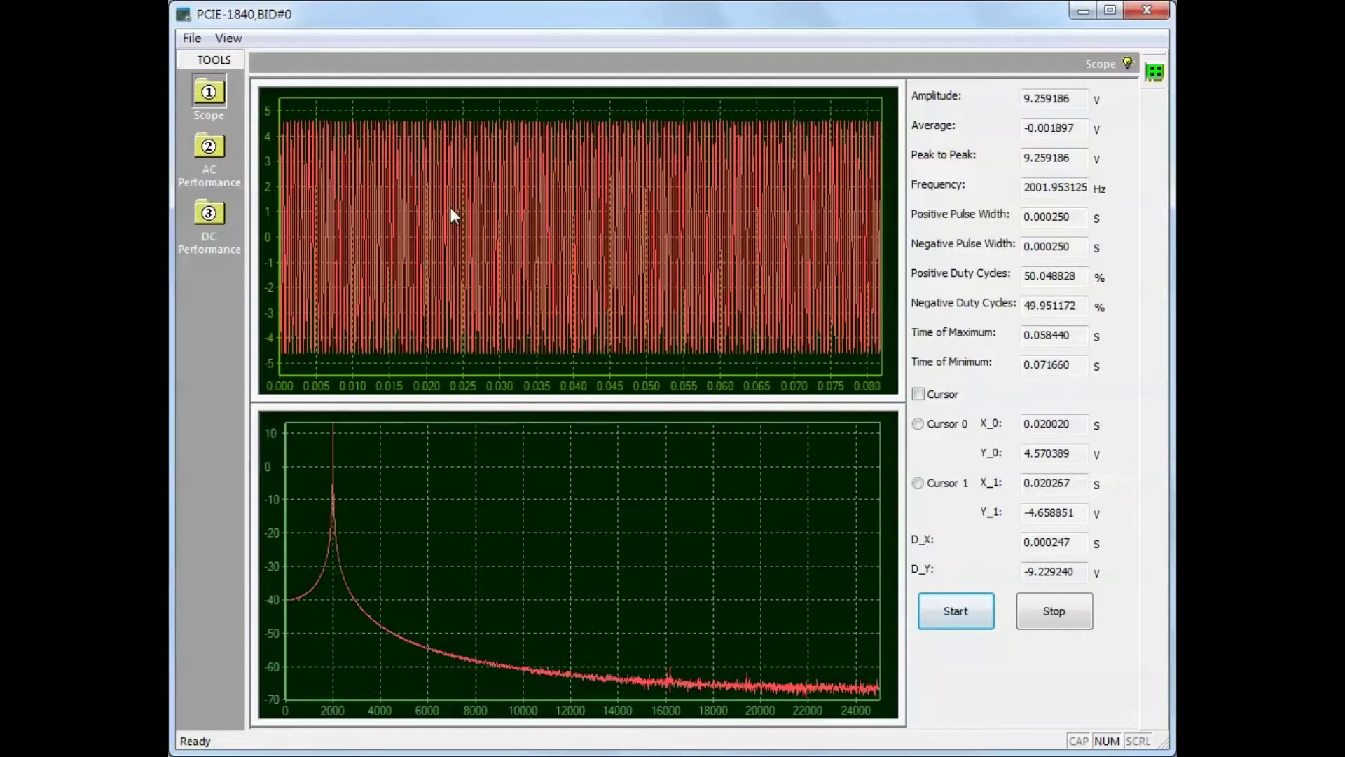
Change the window to 7-Term Blackman-Harris and show the AC Performance view
left_click(1155, 73)
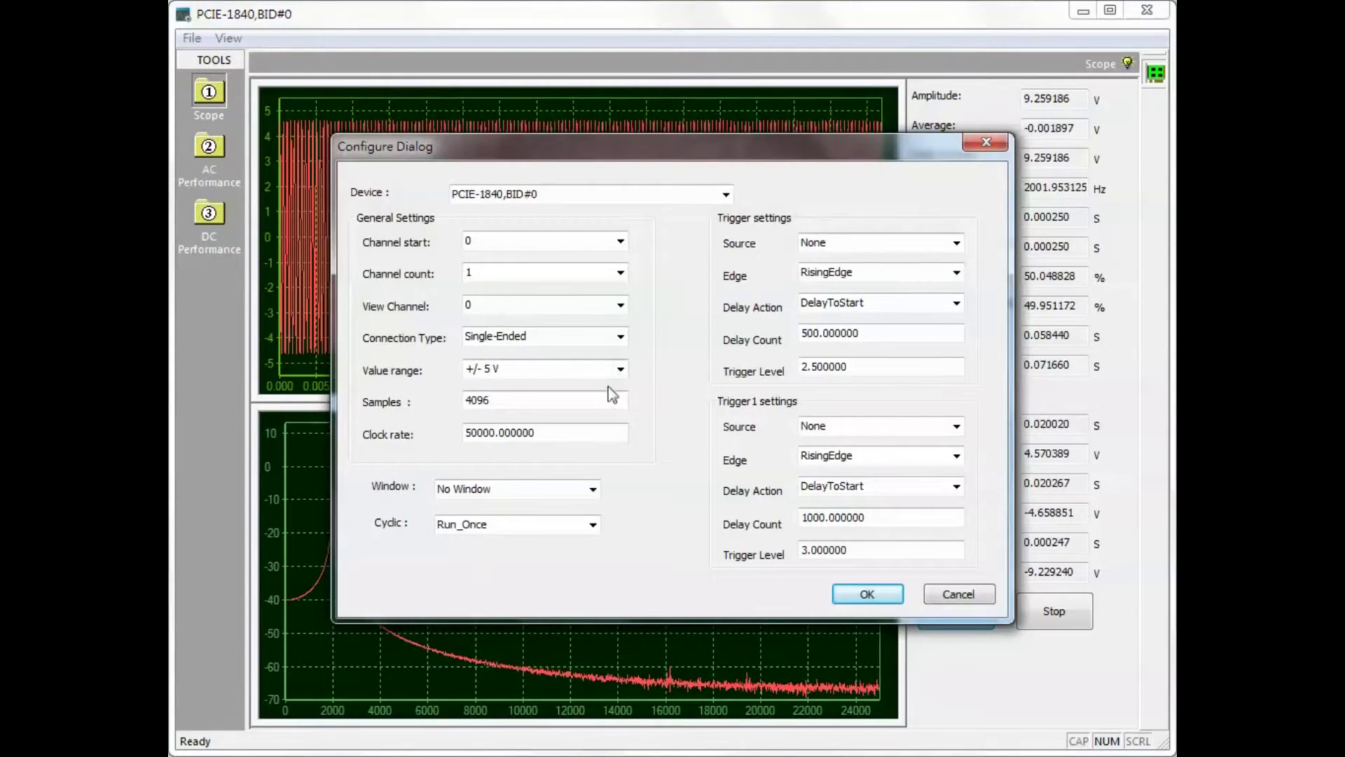
left_click(593, 490)
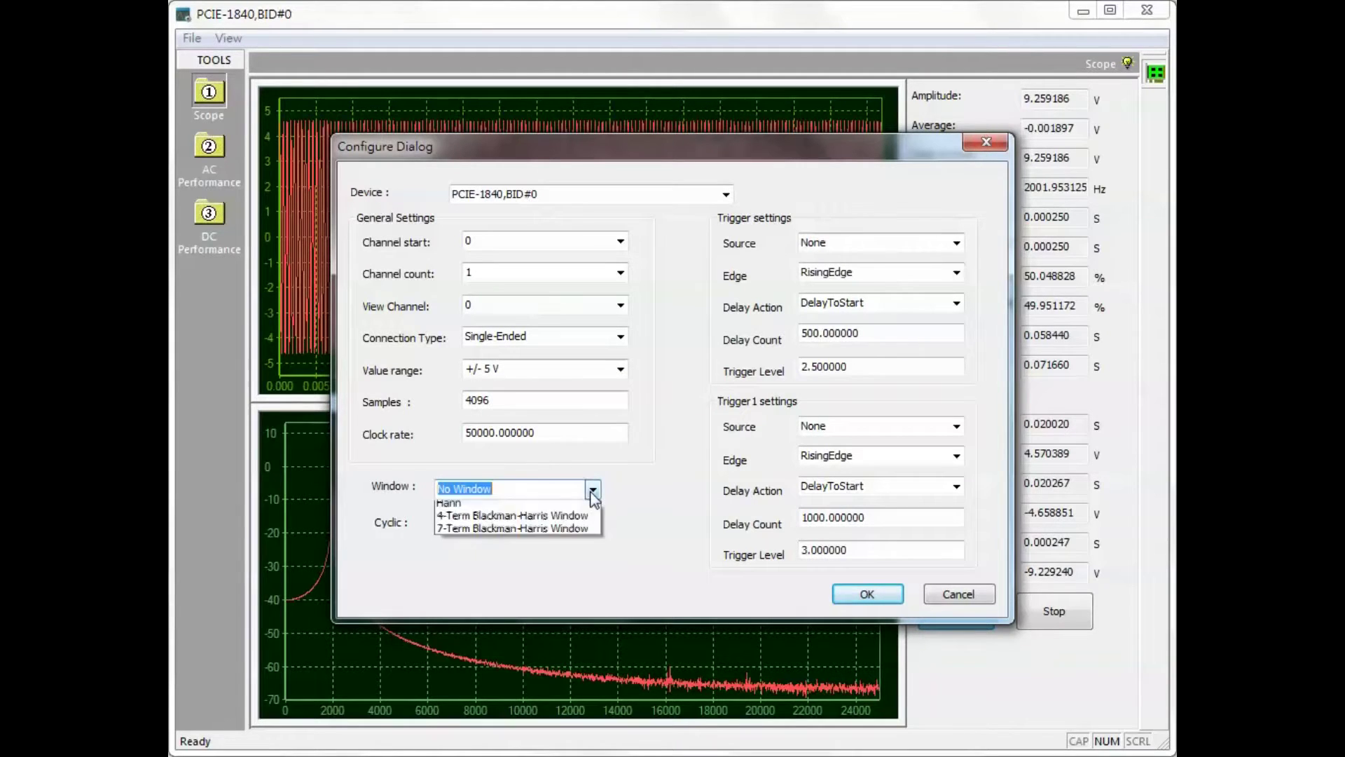
left_click(511, 547)
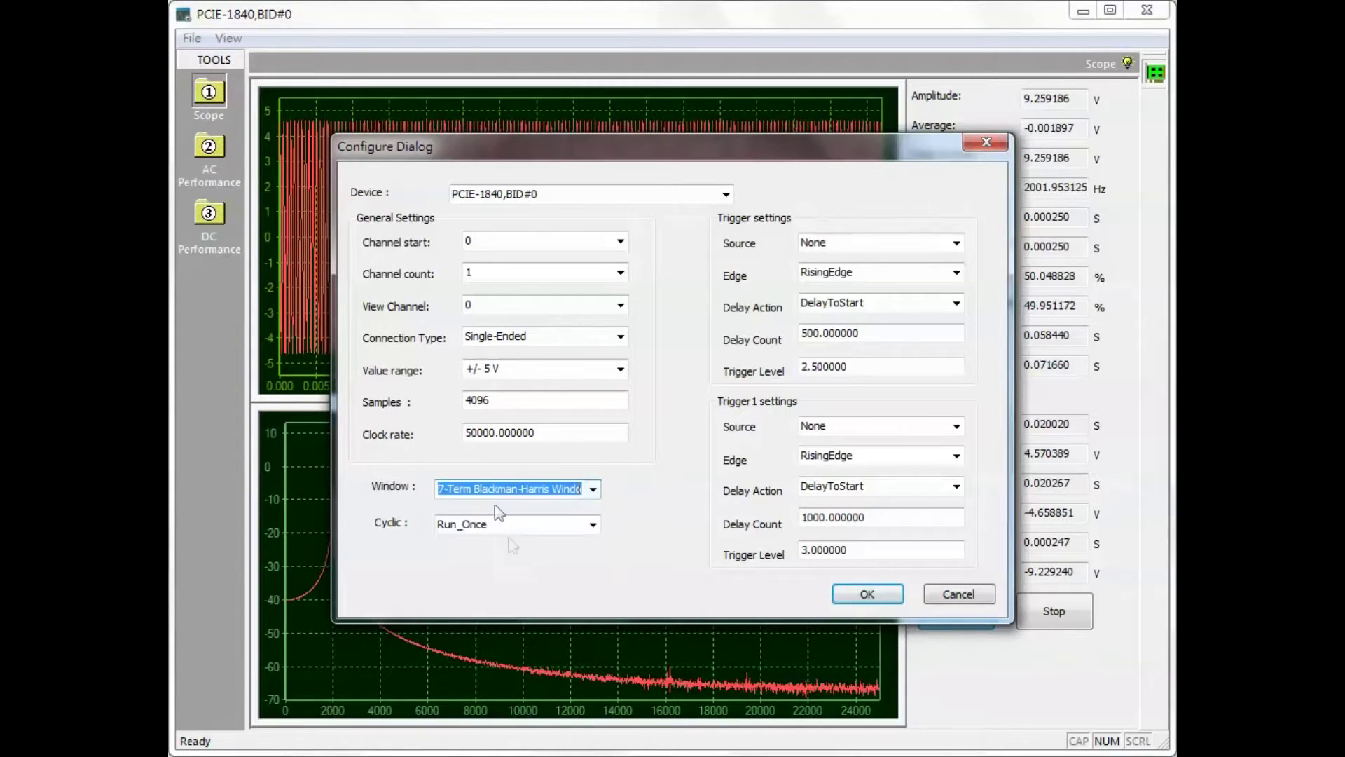
left_click(867, 594)
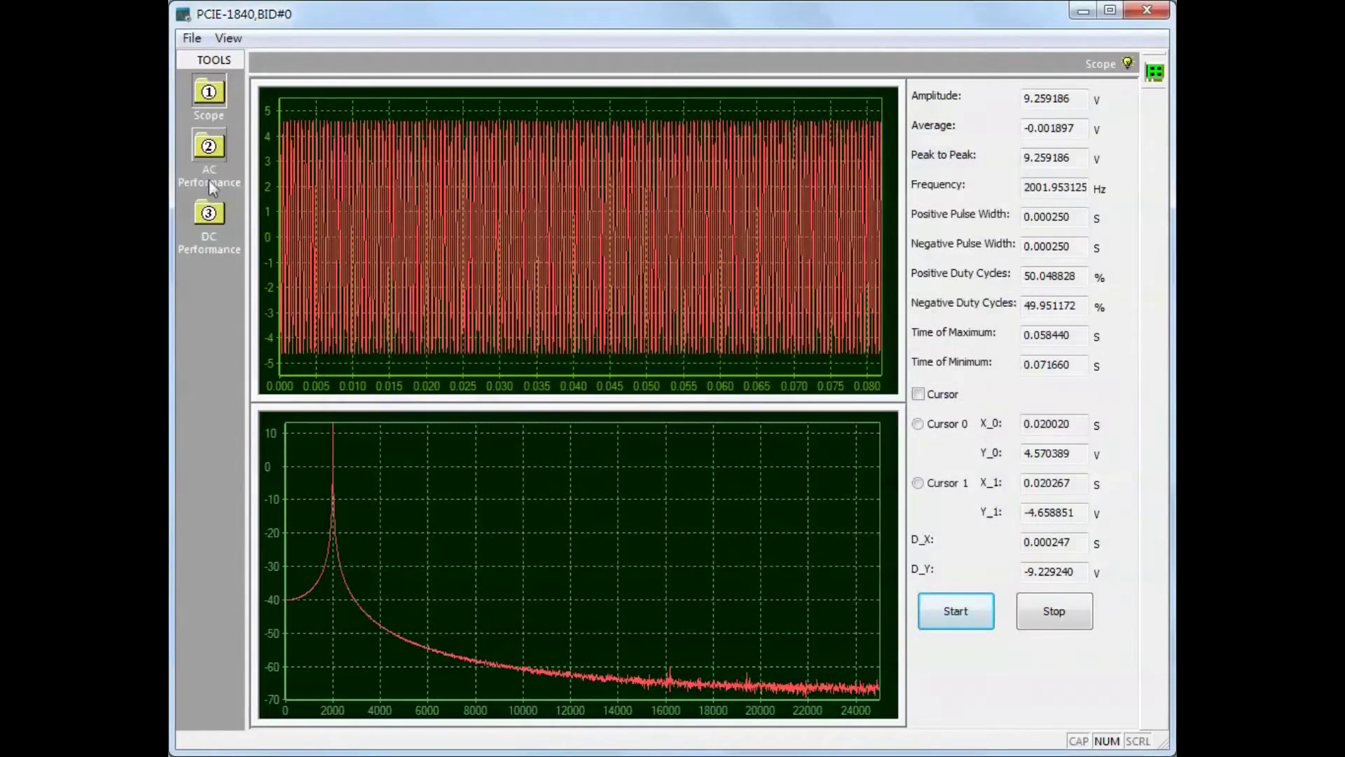
left_click(209, 151)
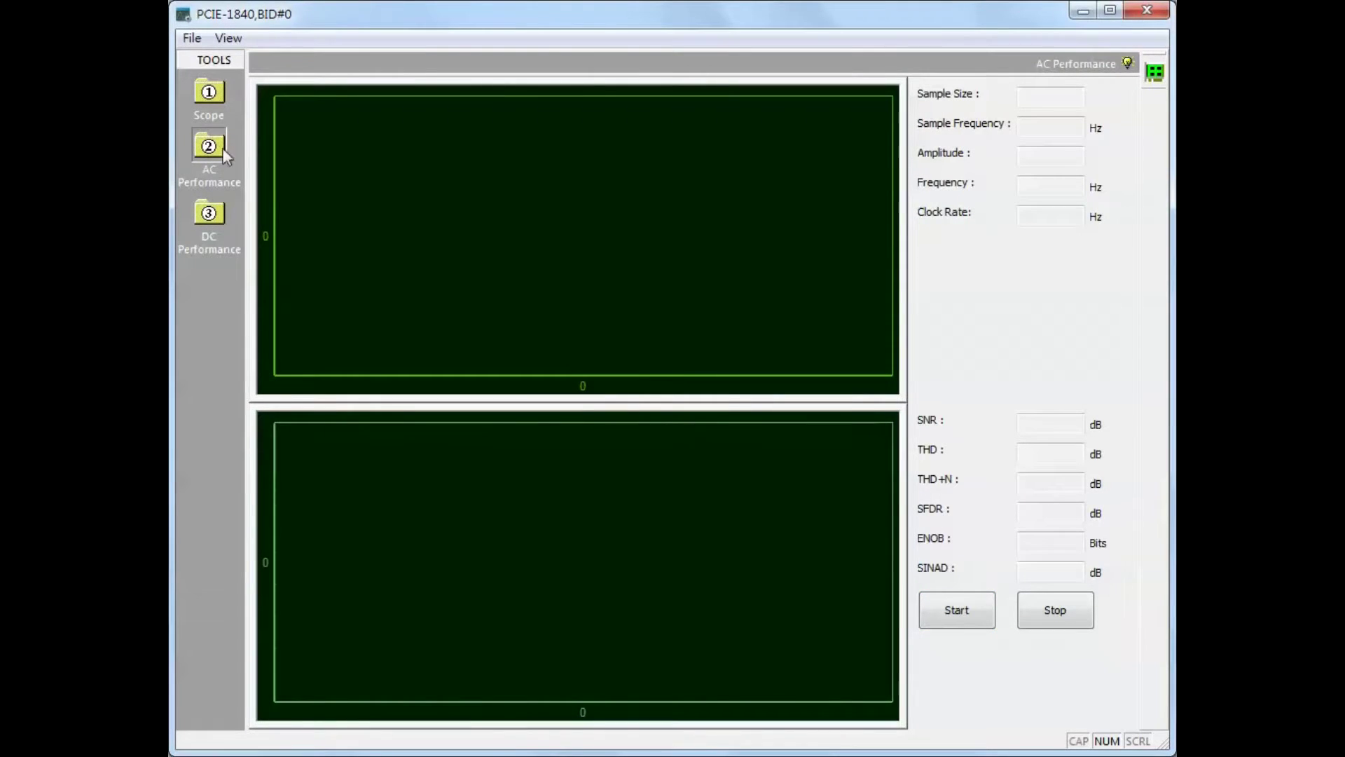
Acquire AC results (SNR 64.587148 dB, ENOB 10.388981 bits) and draw the spectrum as Line+Points
left_click(963, 615)
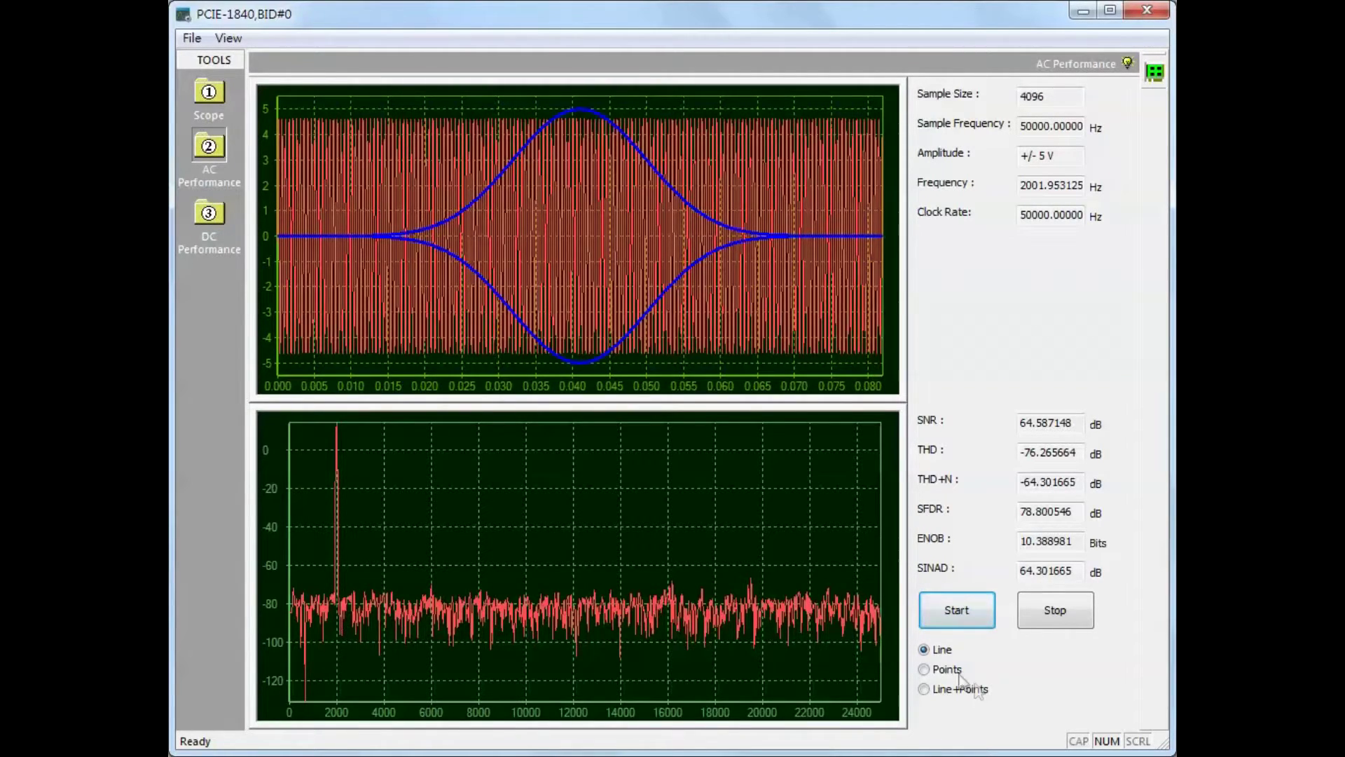
left_click(925, 669)
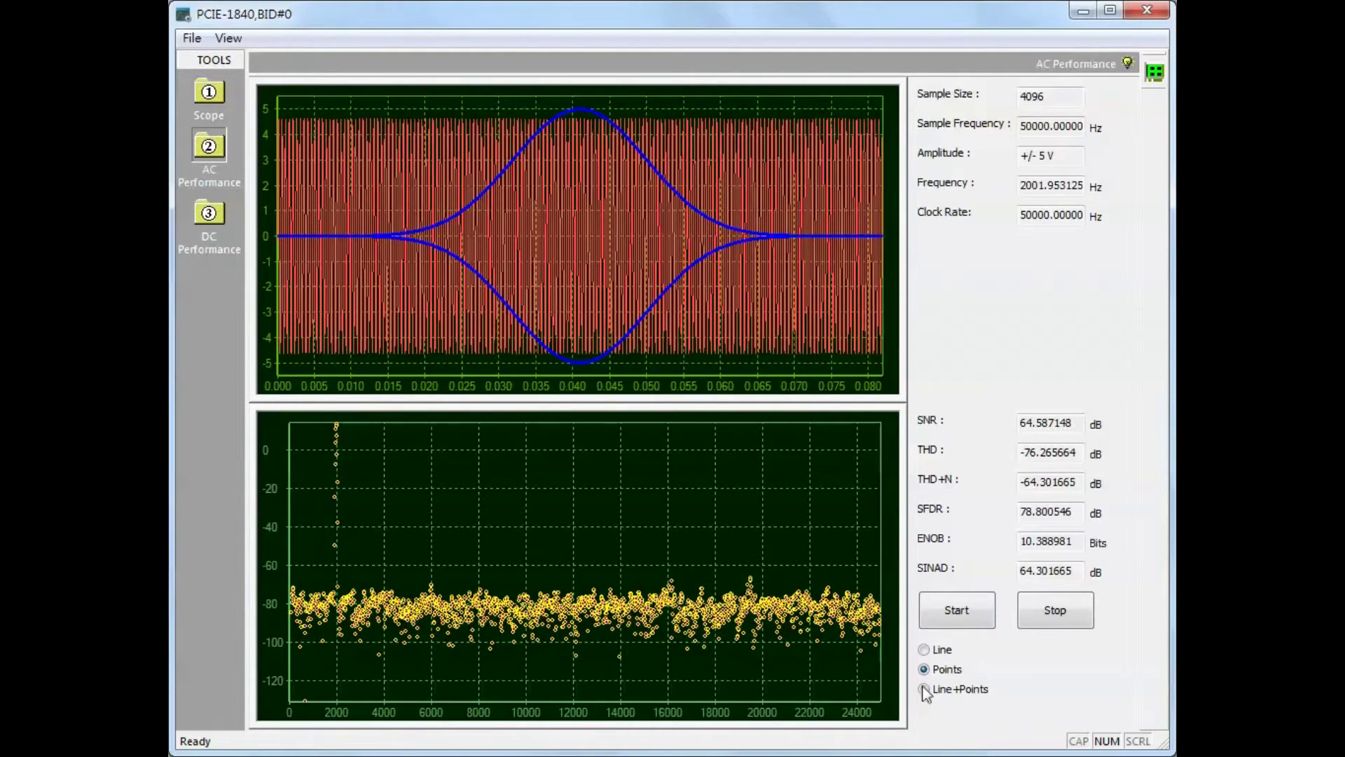
left_click(925, 689)
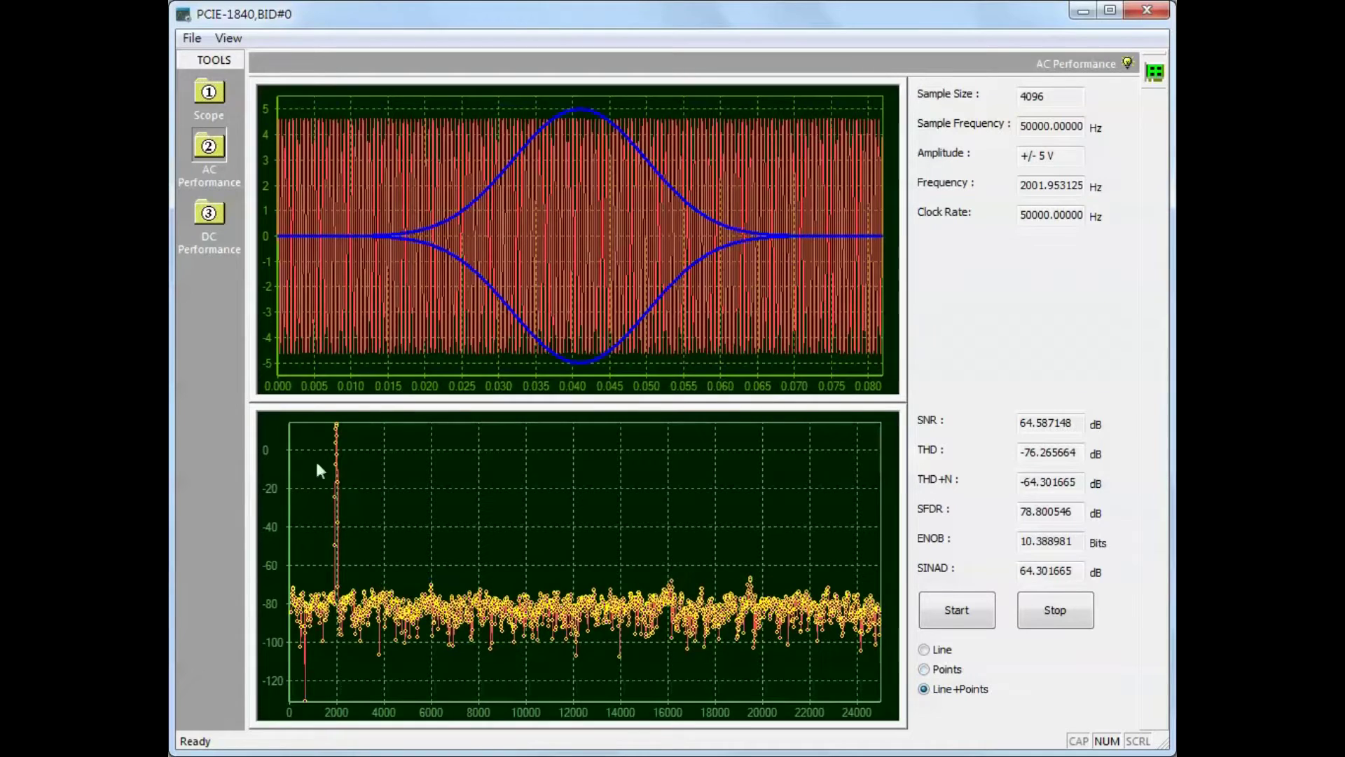
left_click_drag(309, 421, 438, 588)
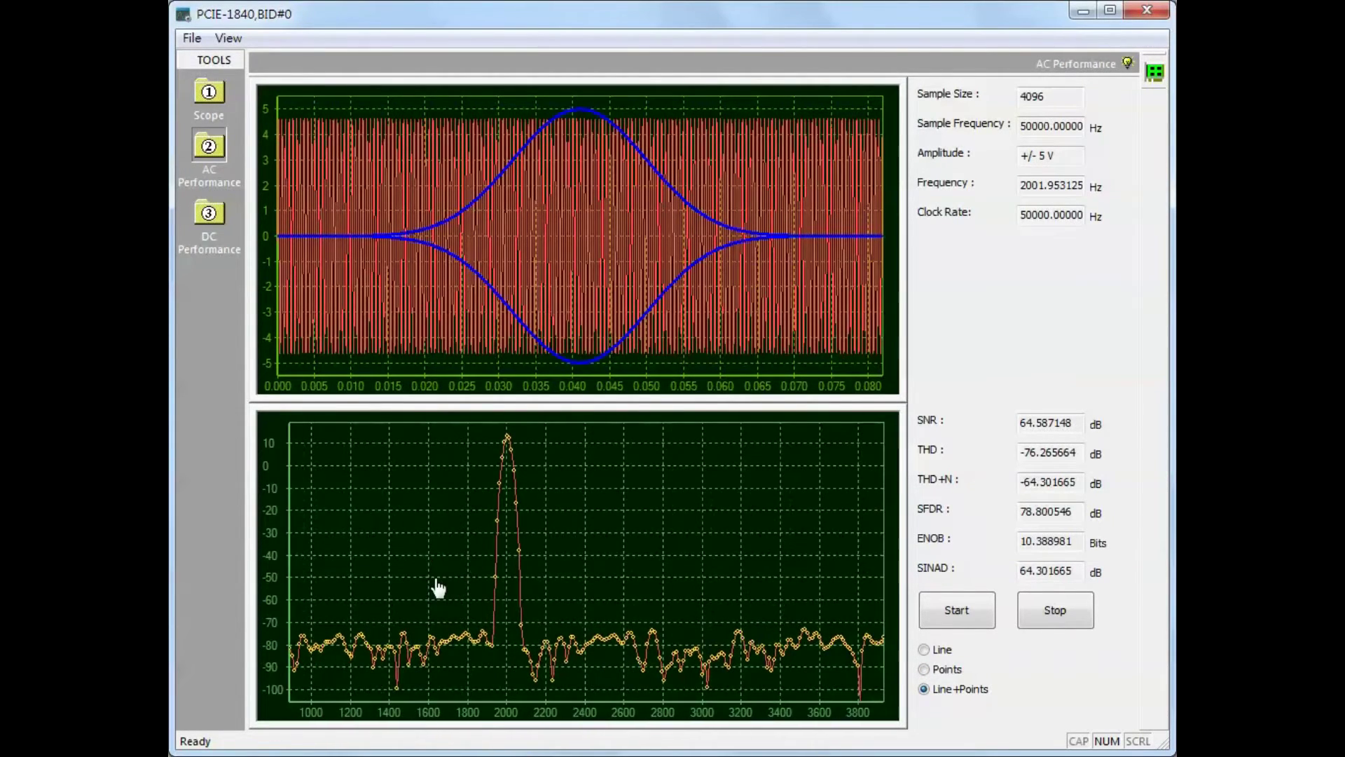
left_click_drag(625, 584, 504, 524)
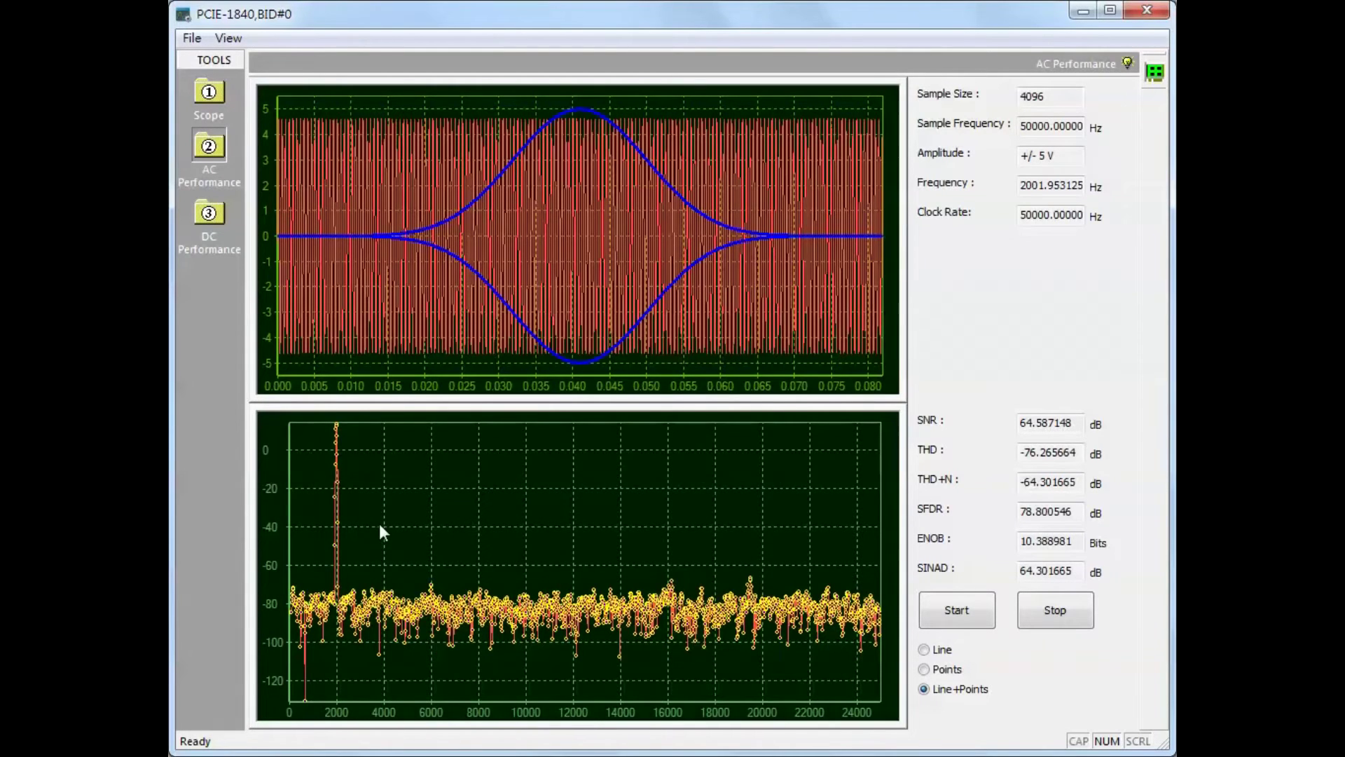
left_click(1155, 73)
Switch the device to PCIE-1810,BID#8 with No Window and apply
left_click(725, 194)
left_click(617, 233)
left_click(593, 489)
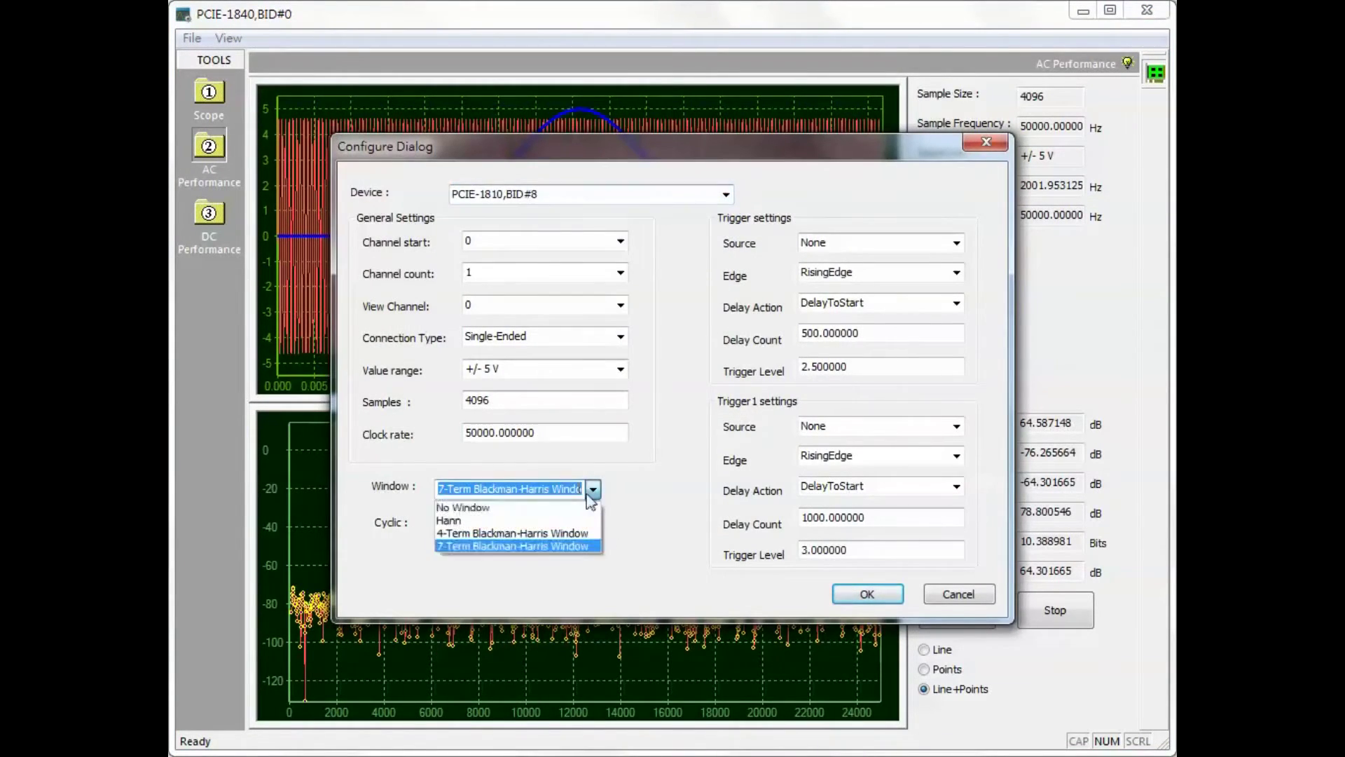
left_click(580, 504)
left_click(868, 594)
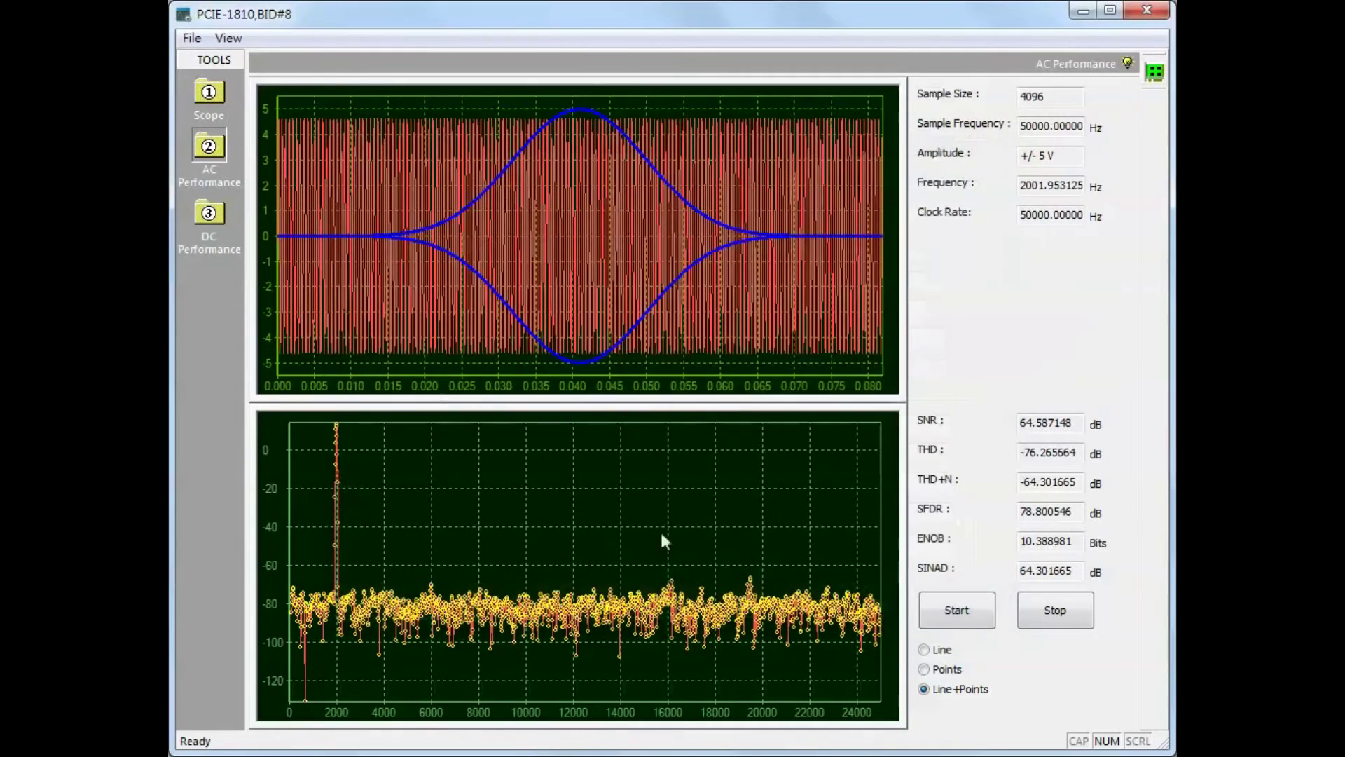
Run DC Performance twice, giving RMS Noise 0.008752 V and ENOB 10.158030 bits
left_click(205, 223)
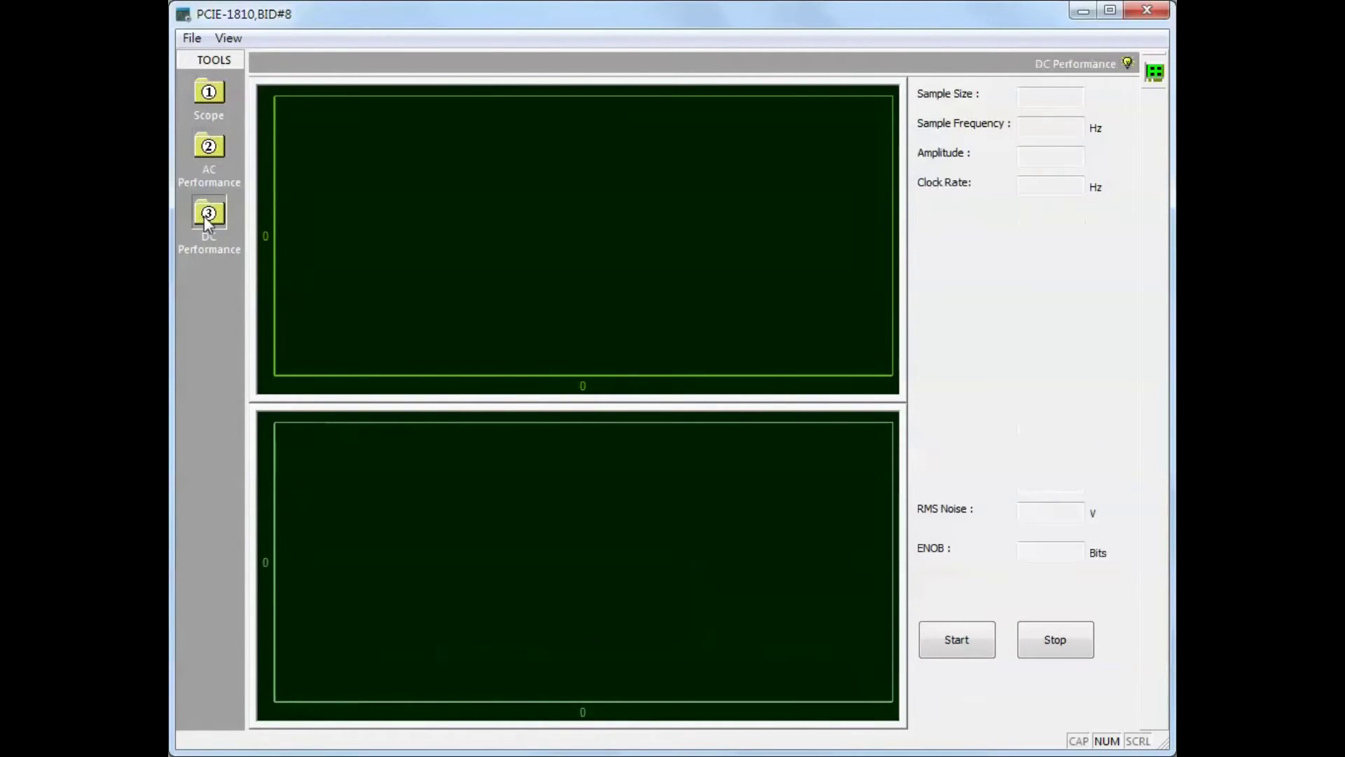
left_click(964, 650)
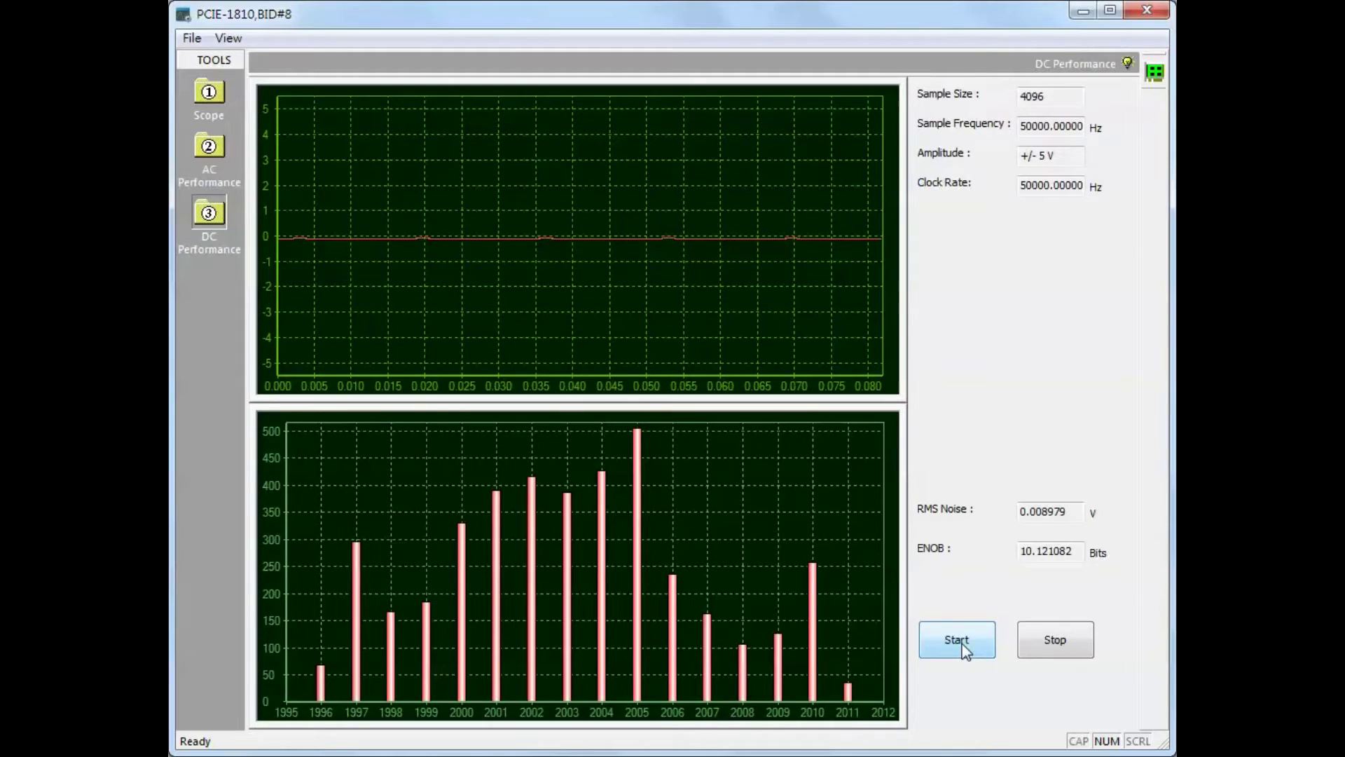
left_click(964, 650)
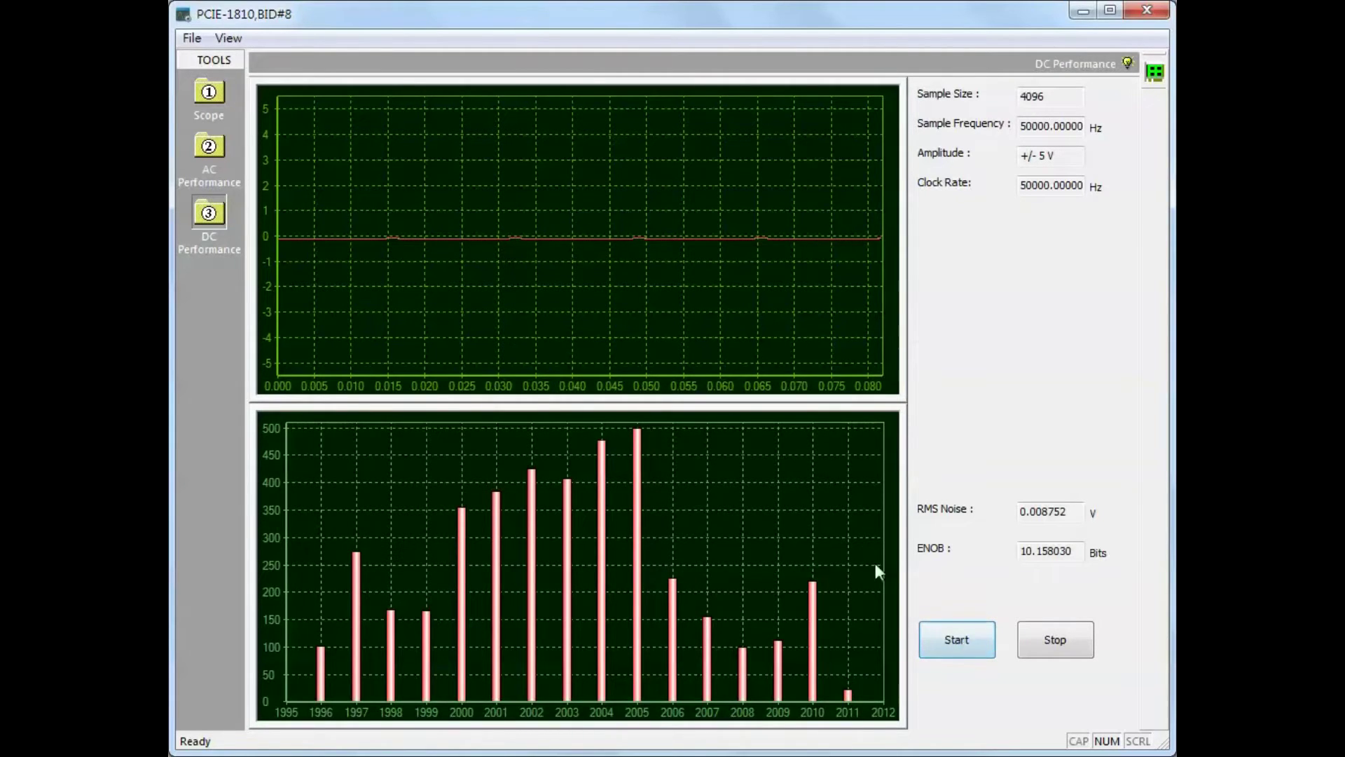